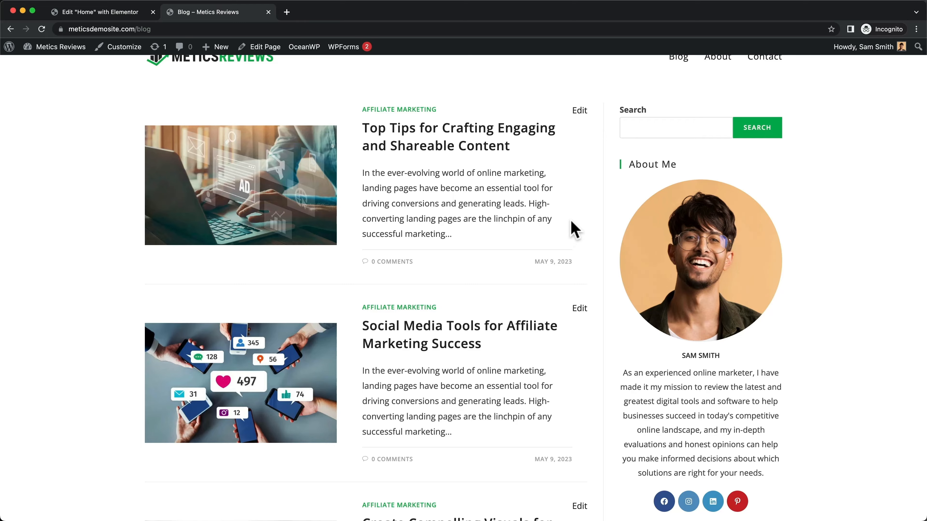
- Examine the demo blog page's post list and its sidebar with search, About Me, newsletter and recent posts sections
scroll(569, 230, "down", 10)
scroll(414, 140, "up", 12)
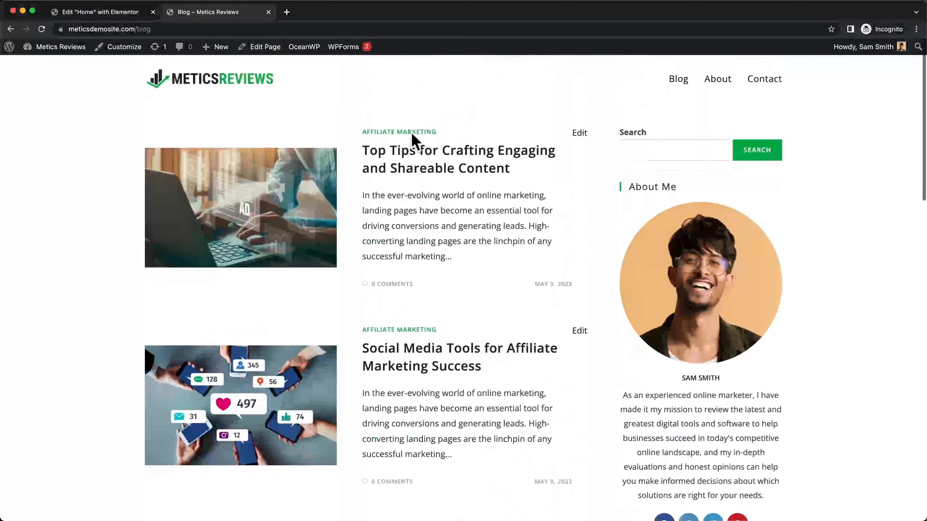
scroll(393, 331, "down", 20)
scroll(393, 328, "up", 20)
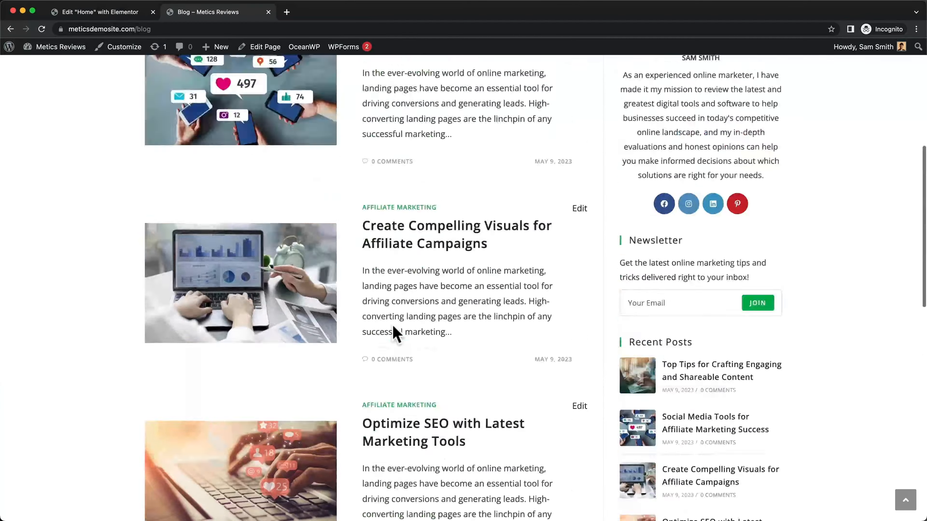
scroll(710, 124, "down", 1)
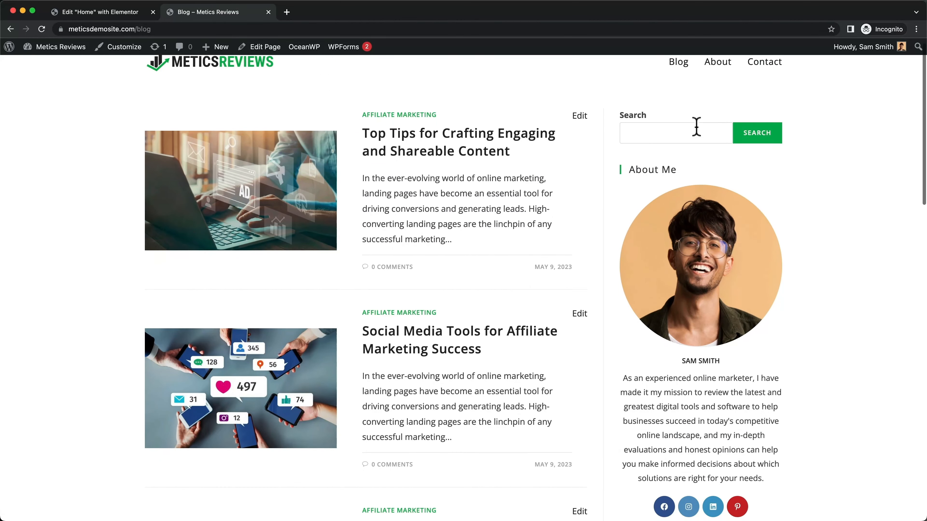
scroll(694, 145, "down", 5)
scroll(733, 197, "down", 7)
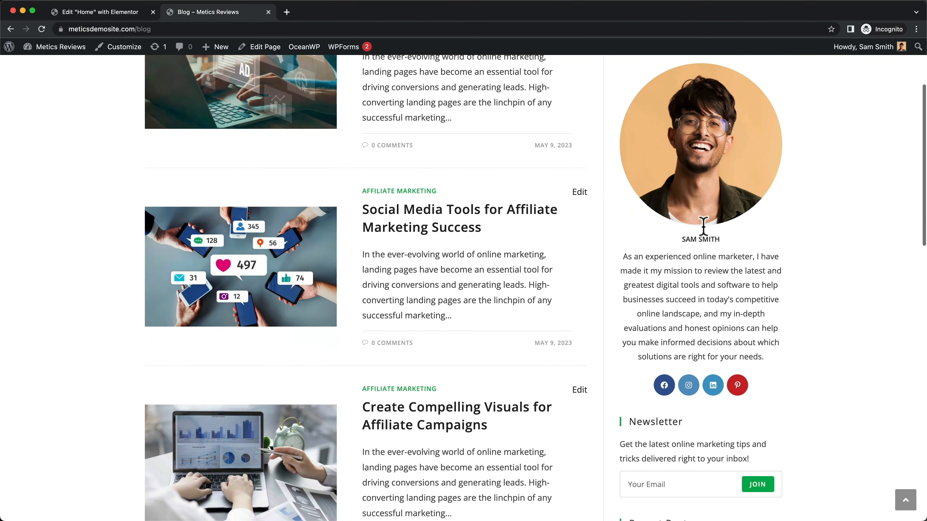
scroll(710, 253, "down", 6)
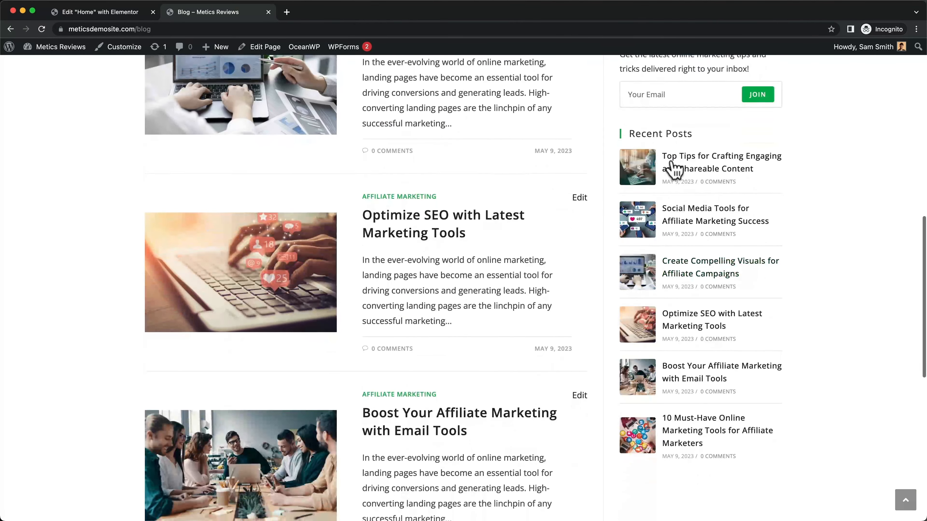
scroll(695, 379, "up", 8)
scroll(727, 358, "up", 1)
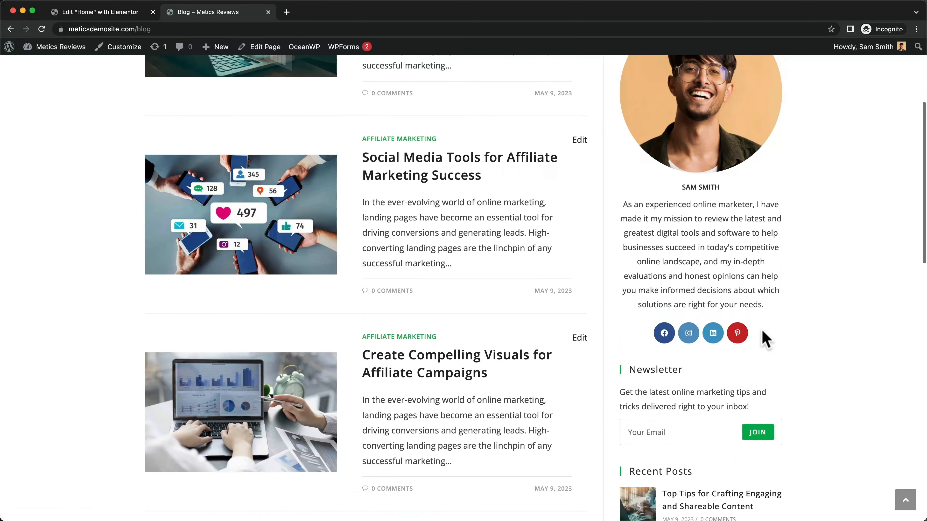
scroll(642, 318, "up", 6)
scroll(620, 301, "down", 1)
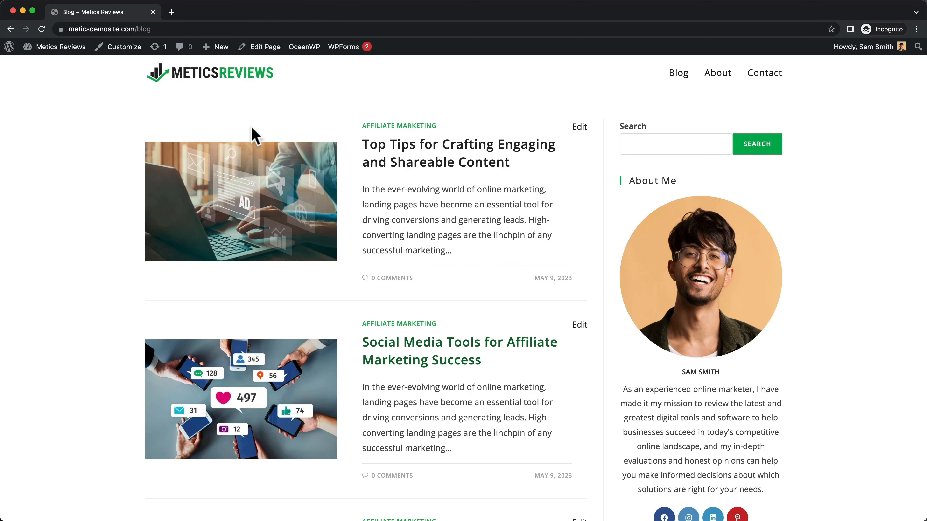
- Open the WordPress dashboard at meticsreviews.com/wp-admin in a new browser tab and move that tab ahead of the demo blog tab
left_click(171, 12)
type("me")
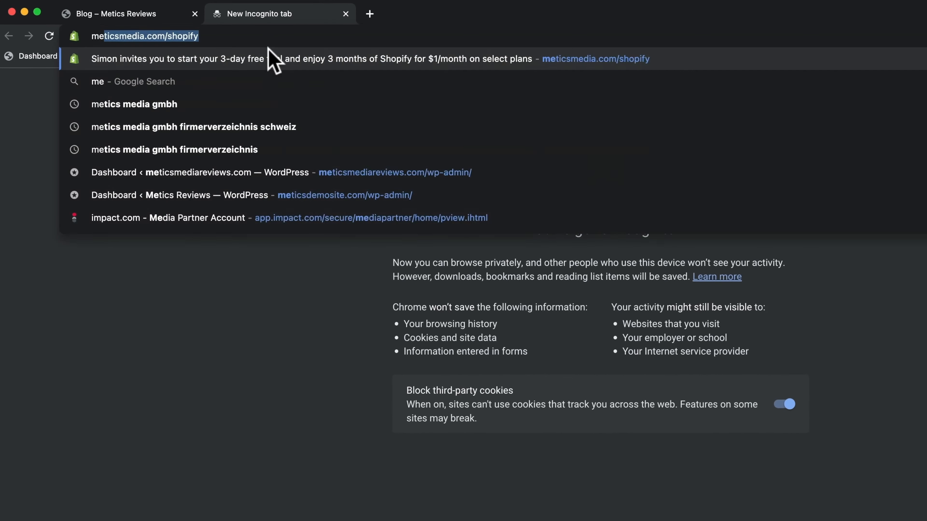
type("ticsreviews")
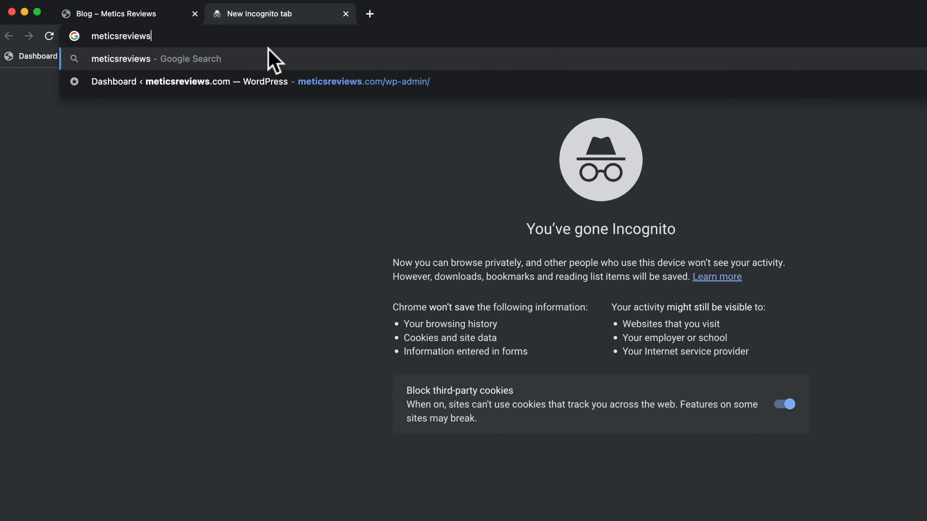
type(".com/wp-admin")
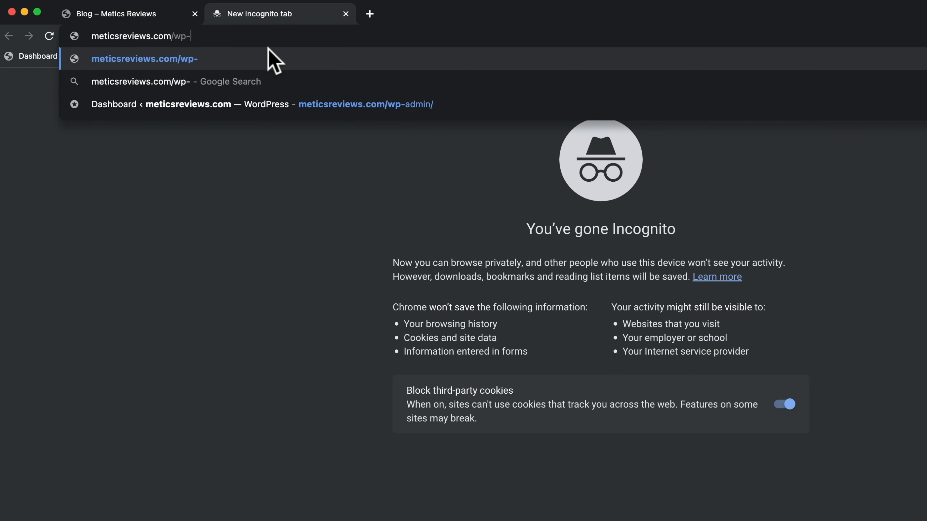
key("Return")
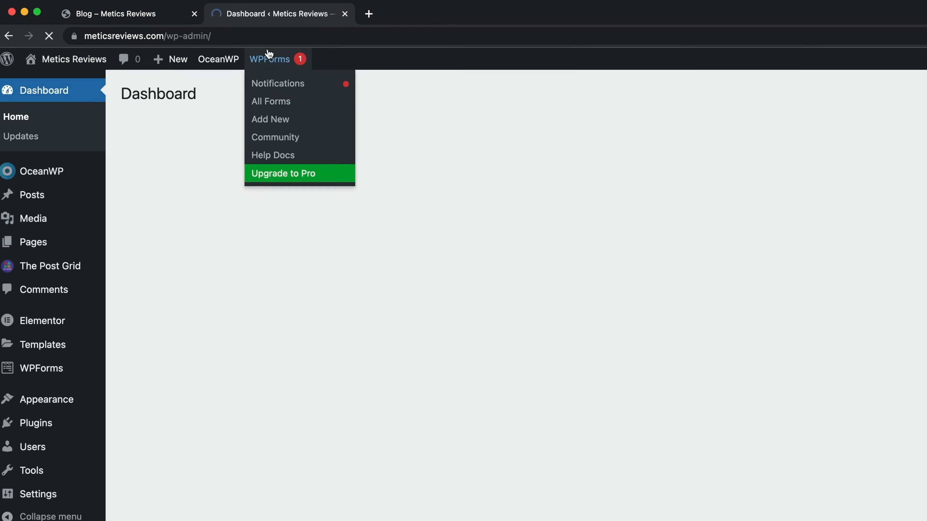
left_click_drag(130, 22, 103, 21)
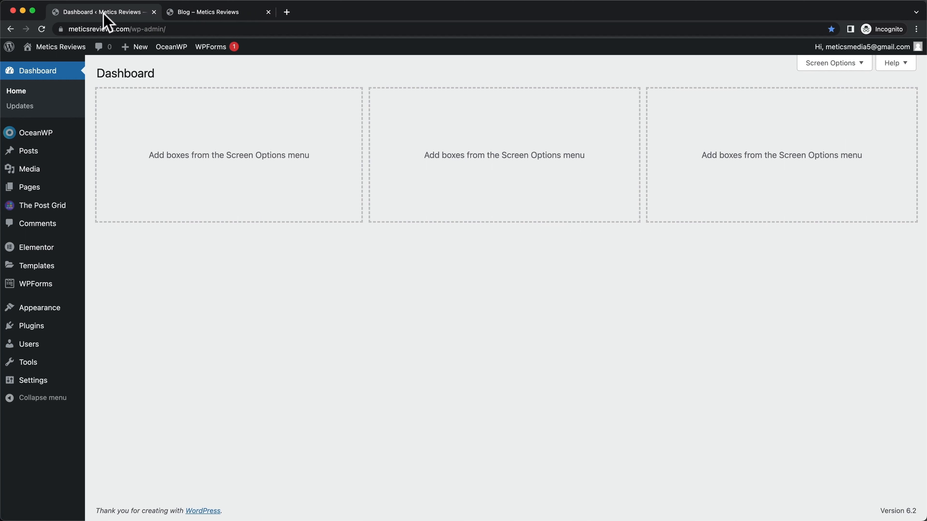
- Create and publish a new page titled "Blog", and return to the pages list
left_click(33, 189)
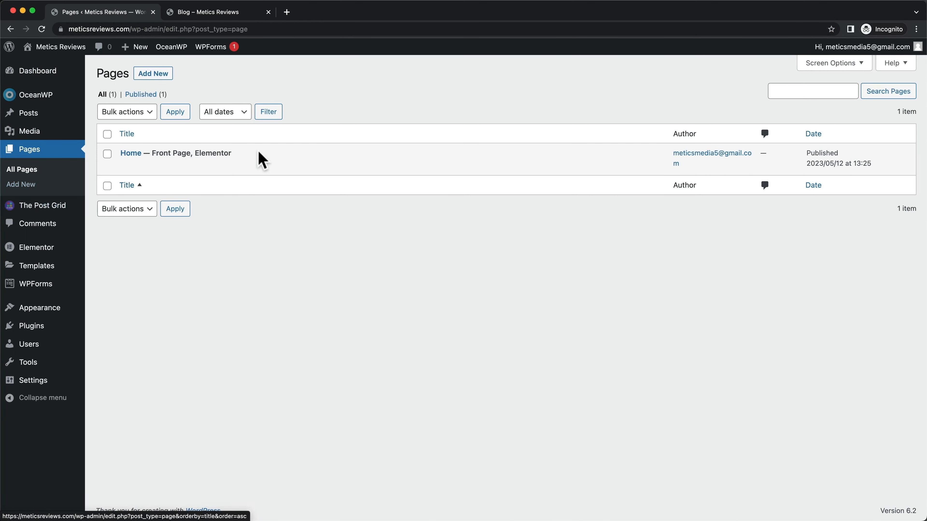
left_click(162, 75)
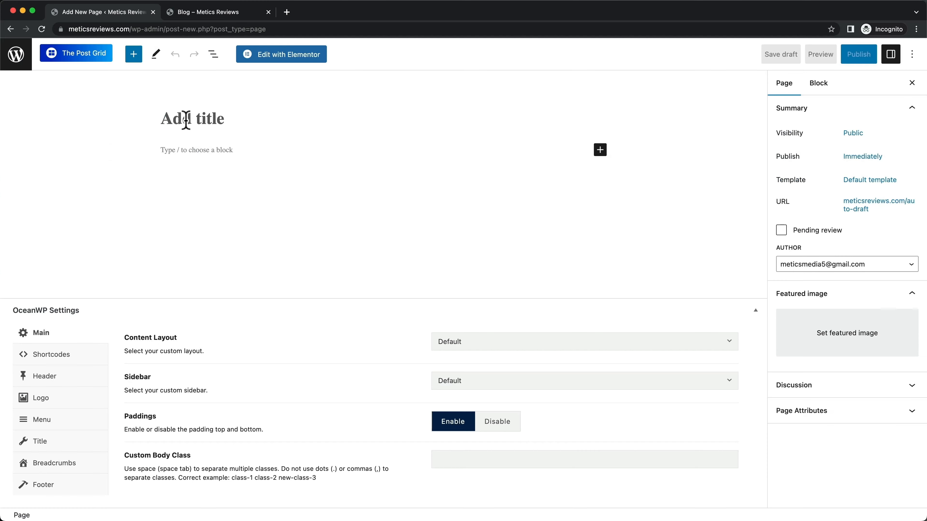
left_click(186, 120)
type("Blog")
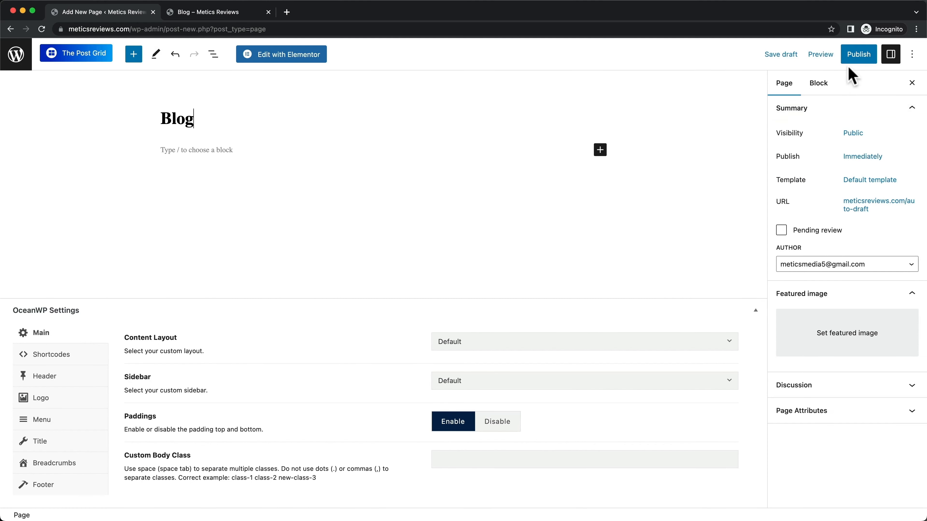
left_click(858, 55)
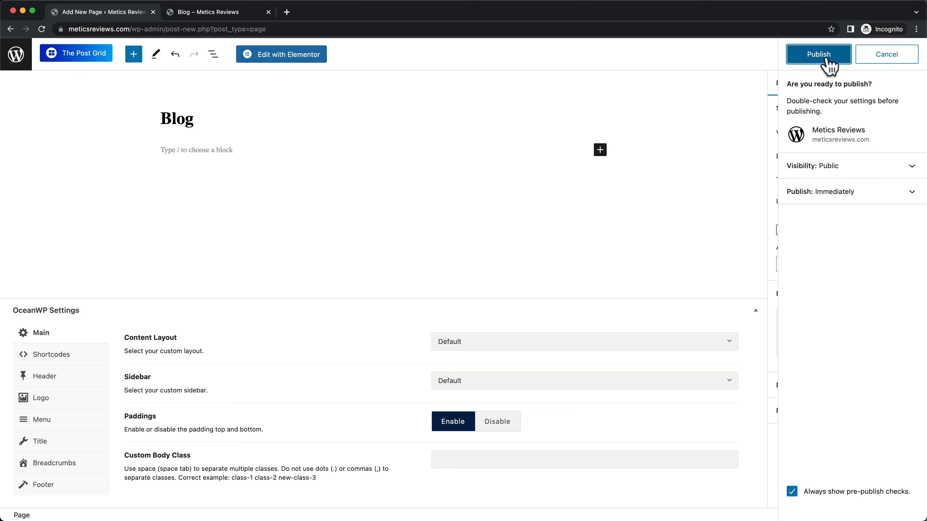
left_click(817, 62)
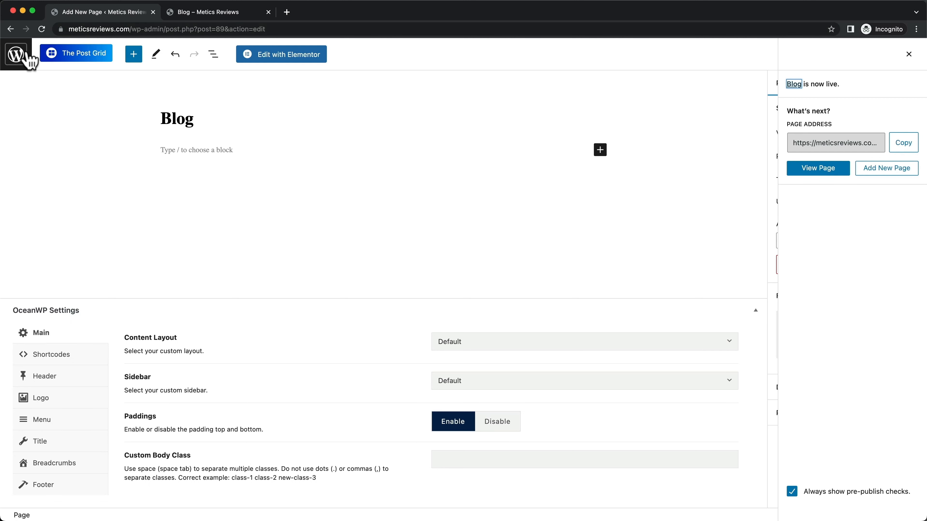
left_click(16, 54)
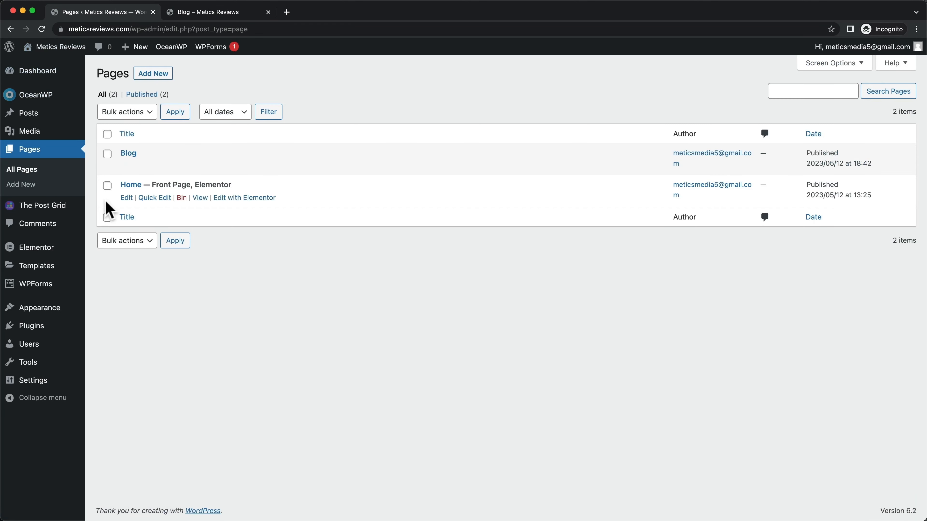
- Set the Posts page to Blog in the Reading settings and save the changes
mouse_move(32, 384)
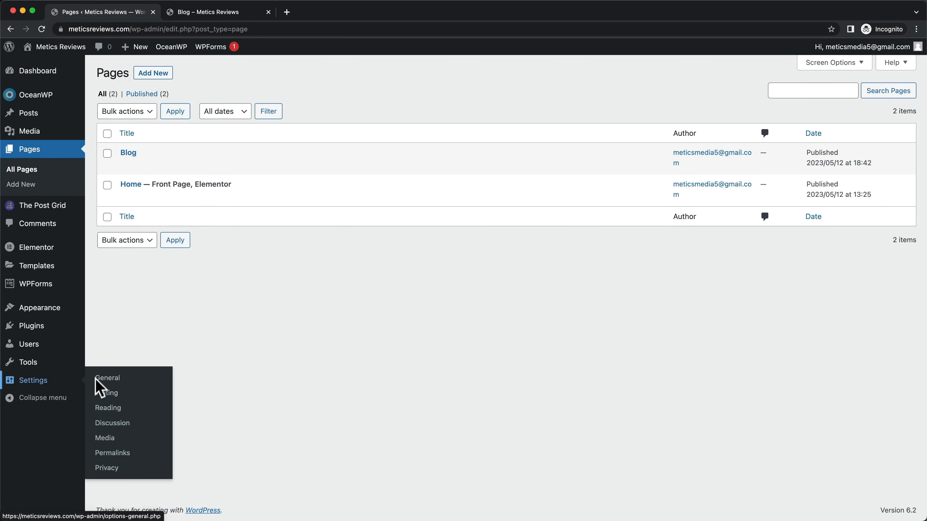
left_click(110, 409)
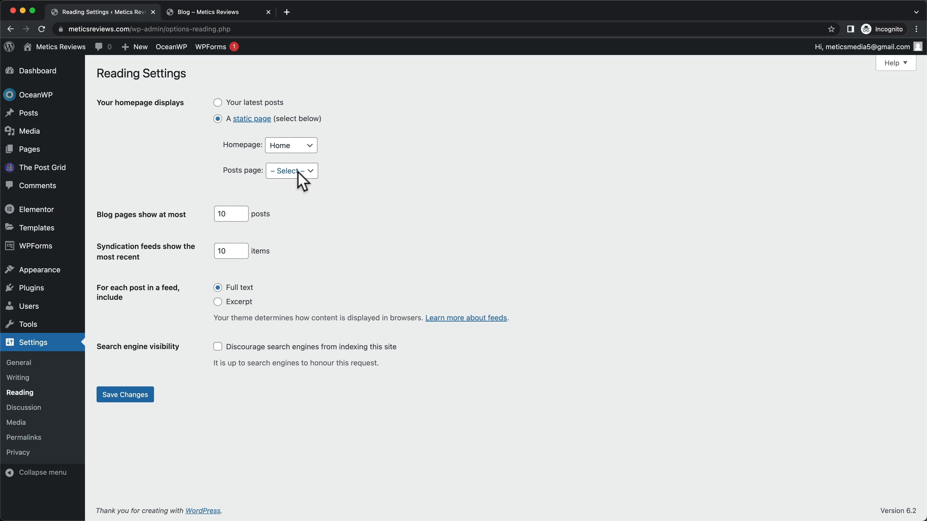
left_click(306, 174)
left_click(292, 184)
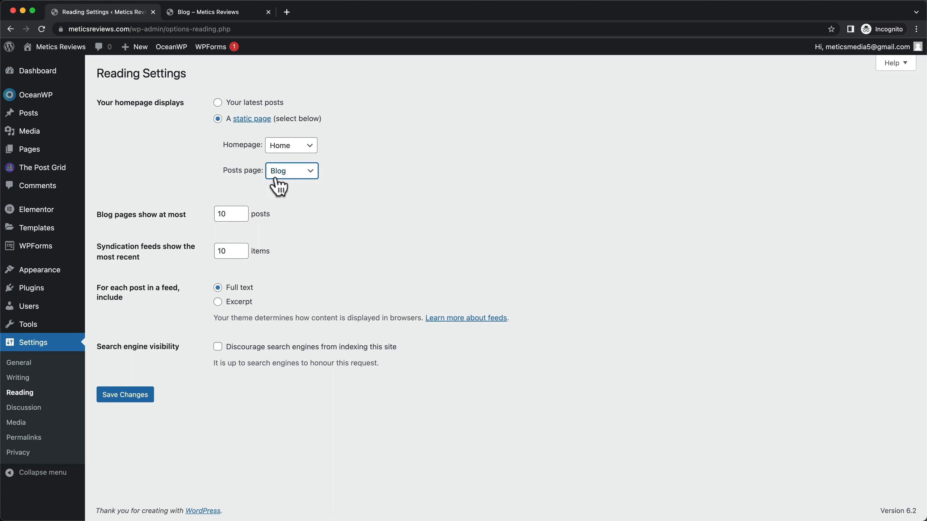
left_click(144, 396)
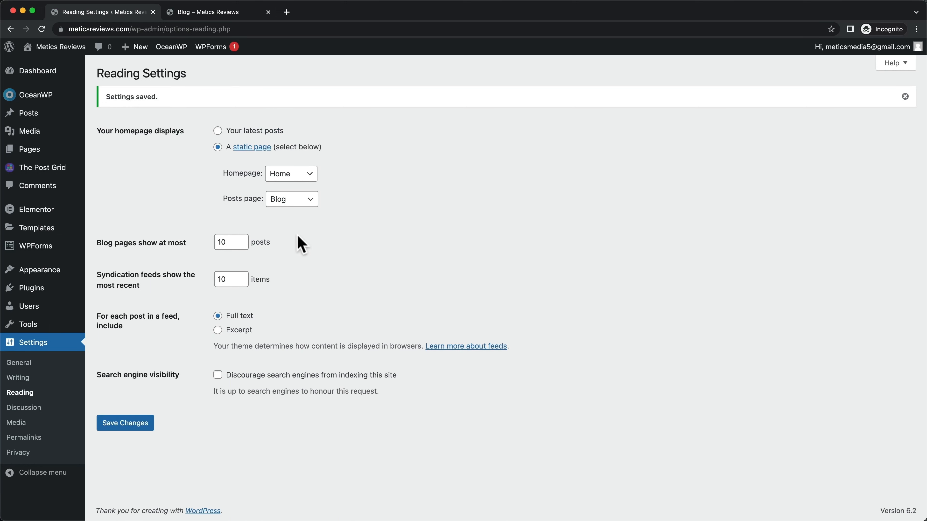
- View the Blog posts page from the pages list in a new browser tab and look through its post layout
left_click(32, 150)
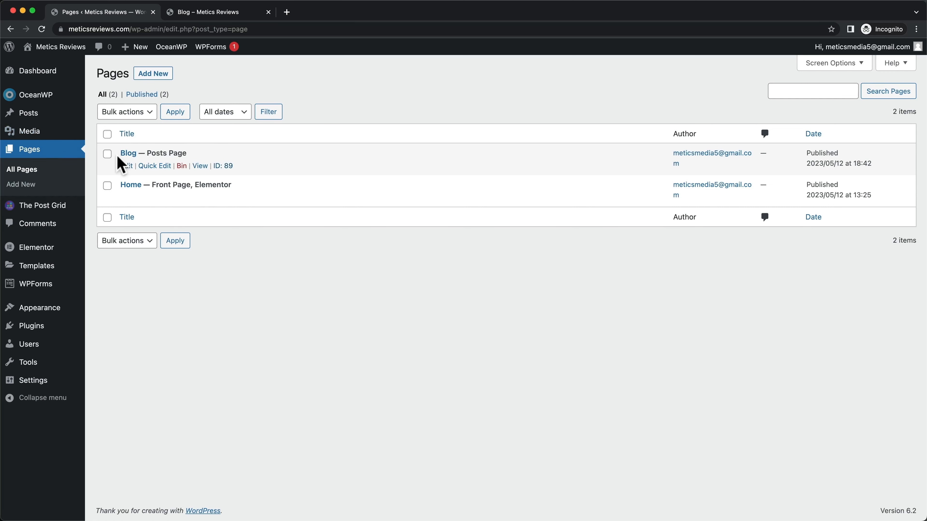
left_click_drag(148, 152, 188, 154)
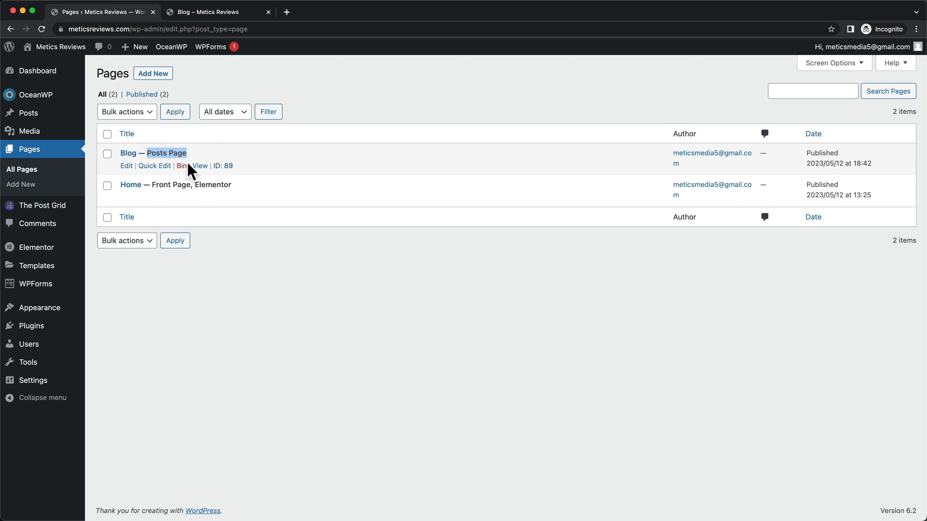
left_click(234, 151)
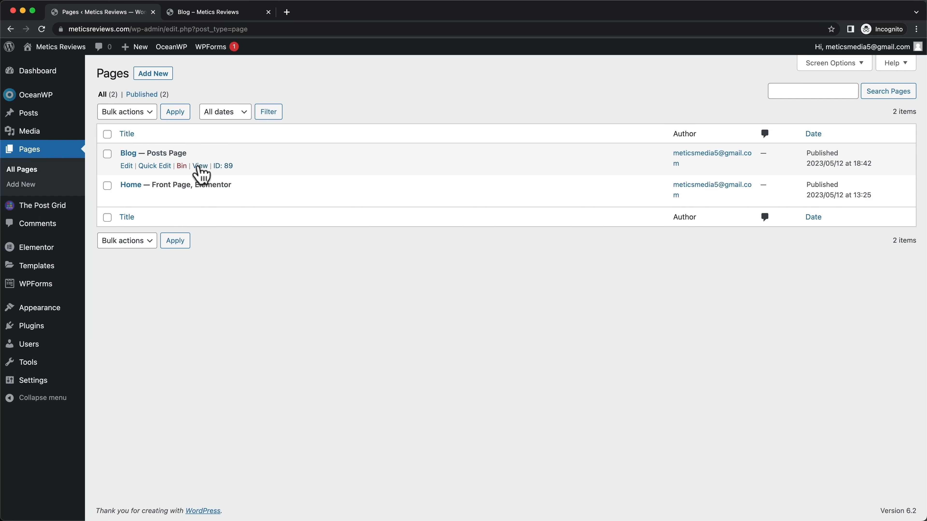
right_click(200, 166)
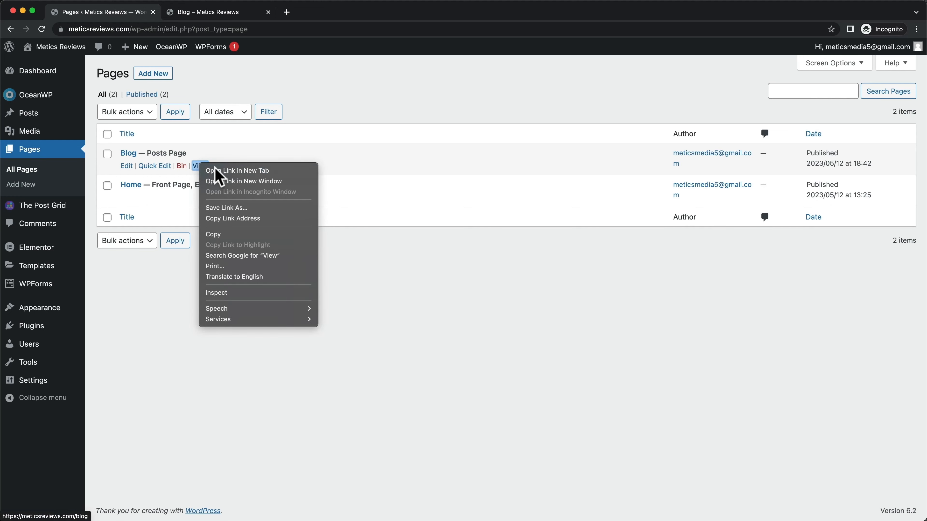
left_click(215, 171)
left_click(203, 15)
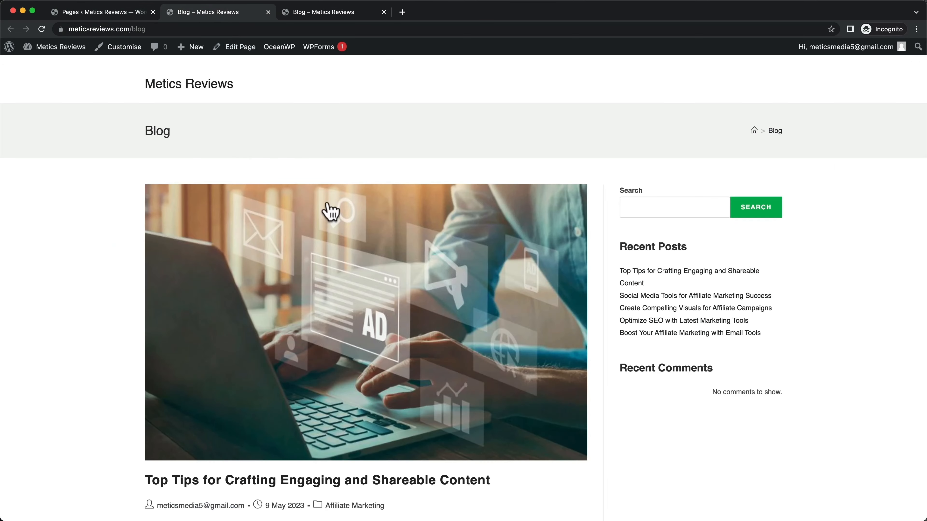
scroll(441, 357, "down", 3)
scroll(440, 357, "down", 20)
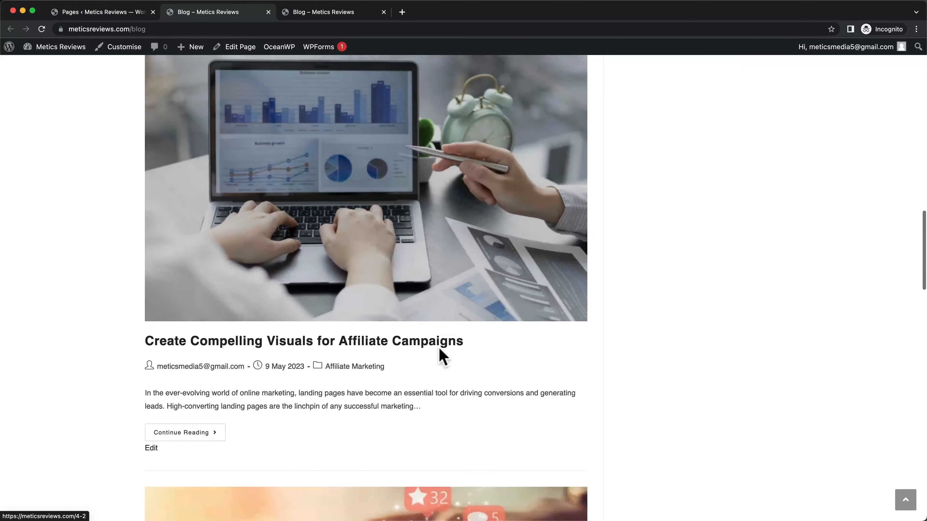
scroll(440, 356, "up", 8)
scroll(441, 357, "up", 10)
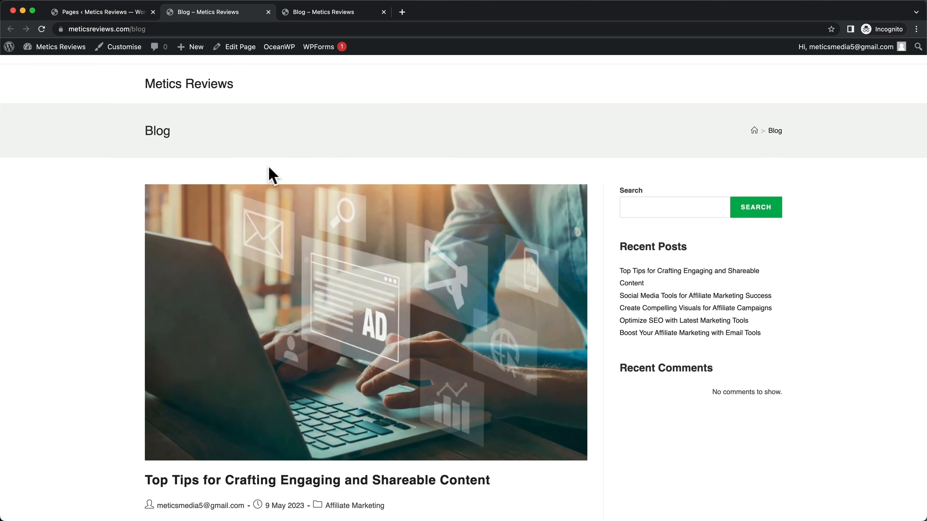
- Customise the Blog page's blog entries by setting the Blog Style to Thumbnail
left_click(132, 53)
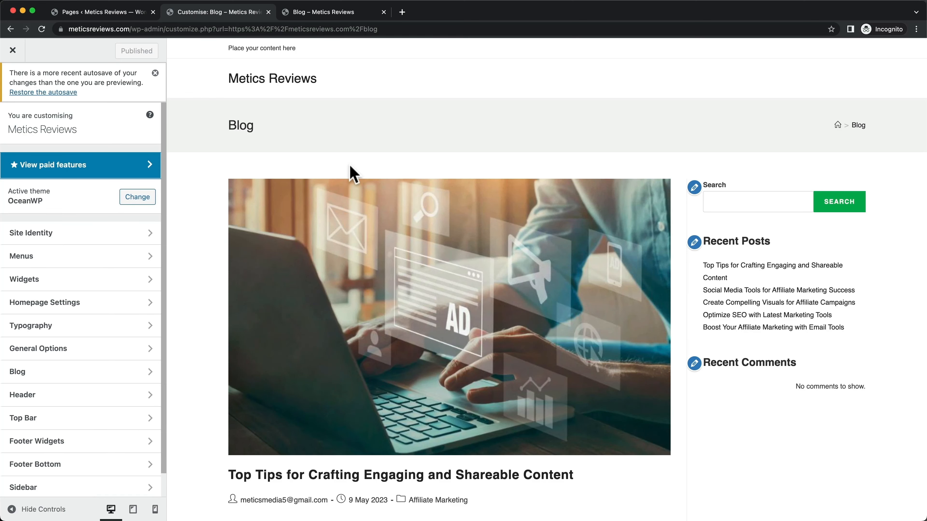
scroll(145, 253, "down", 1)
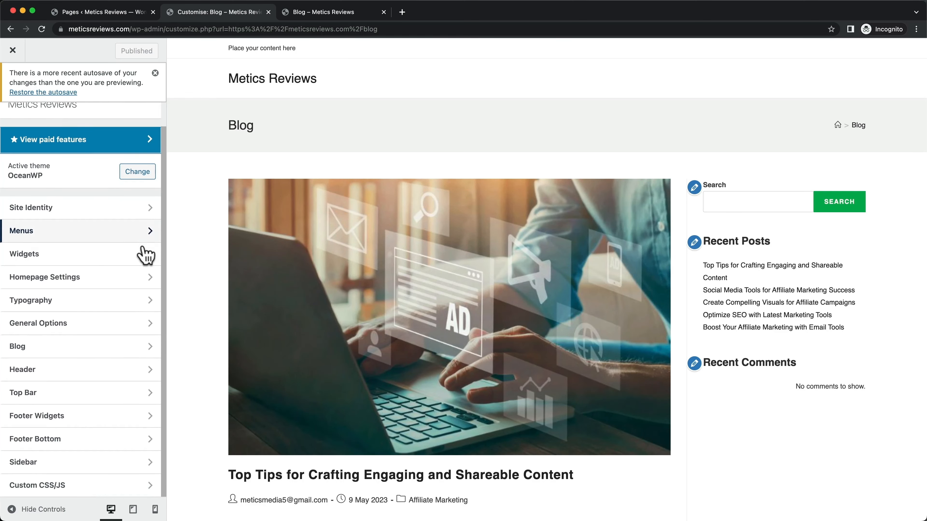
left_click(80, 350)
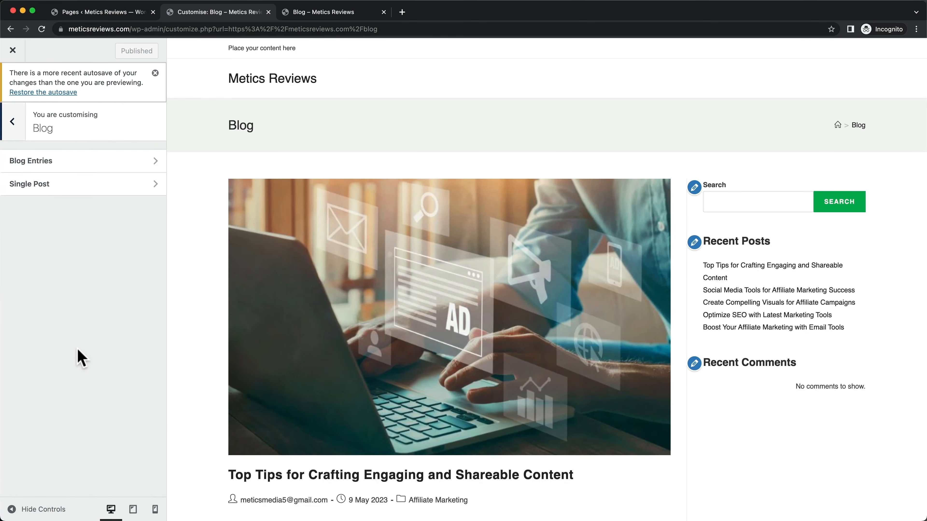
left_click(103, 170)
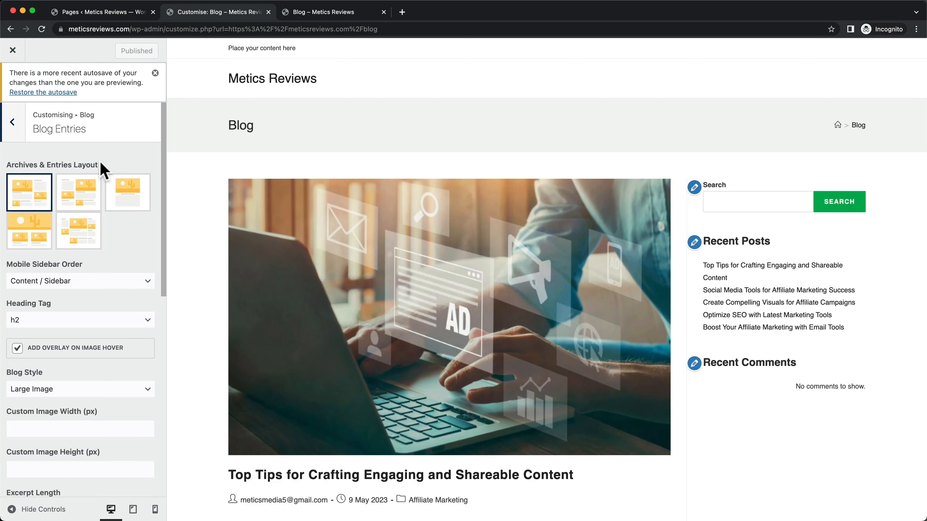
scroll(126, 178, "down", 5)
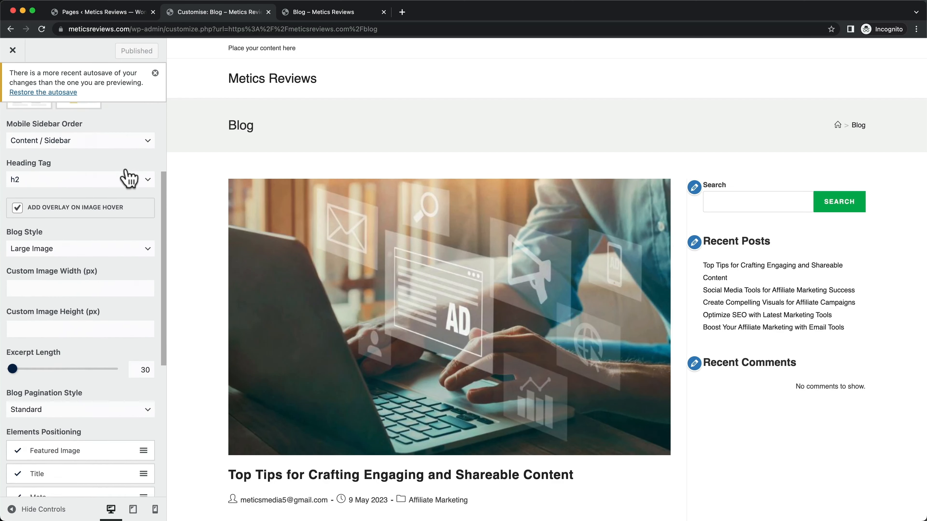
left_click(16, 242)
left_click(73, 265)
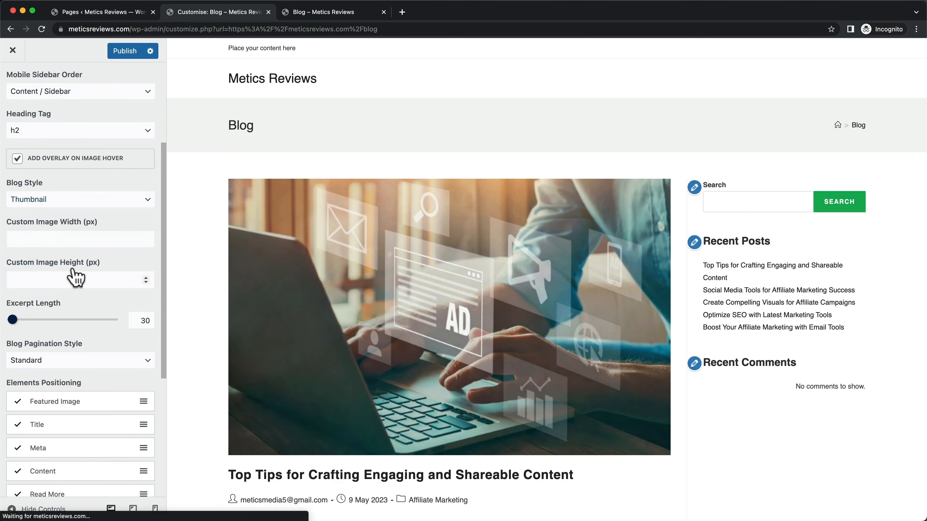
- Hide the page title on all devices through the theme's General Options
scroll(472, 223, "down", 7)
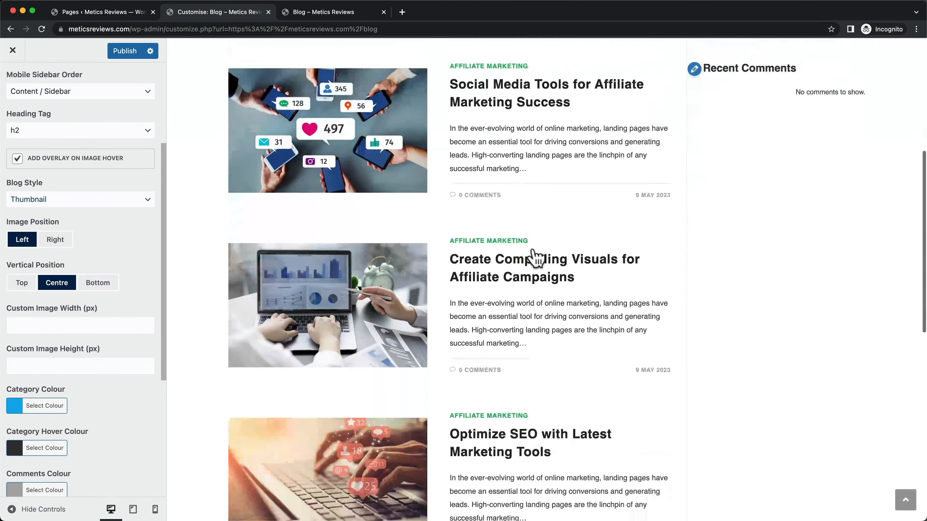
scroll(534, 257, "up", 7)
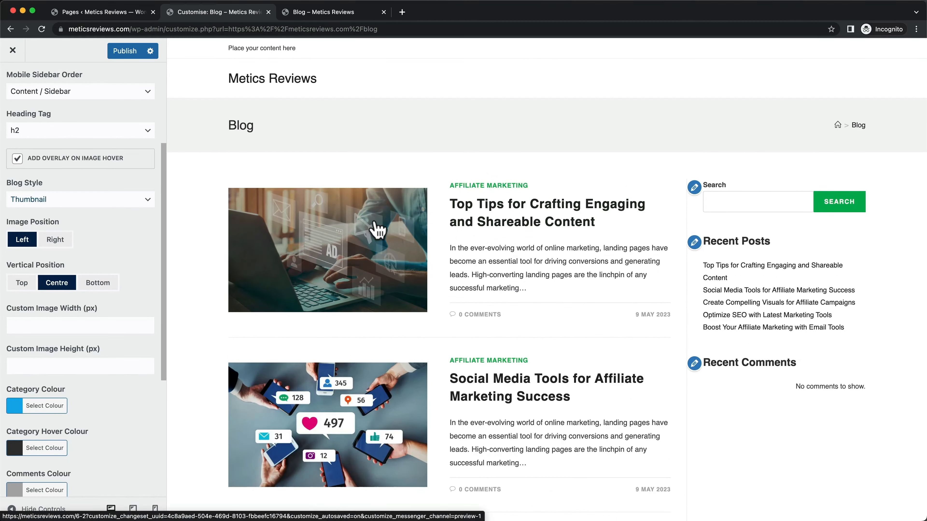
scroll(109, 168, "up", 2)
scroll(109, 168, "up", 3)
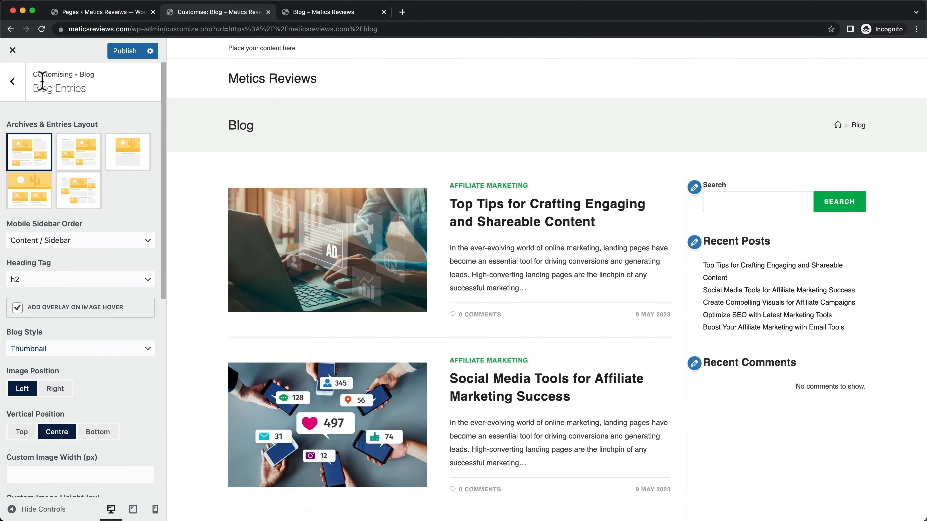
left_click(12, 81)
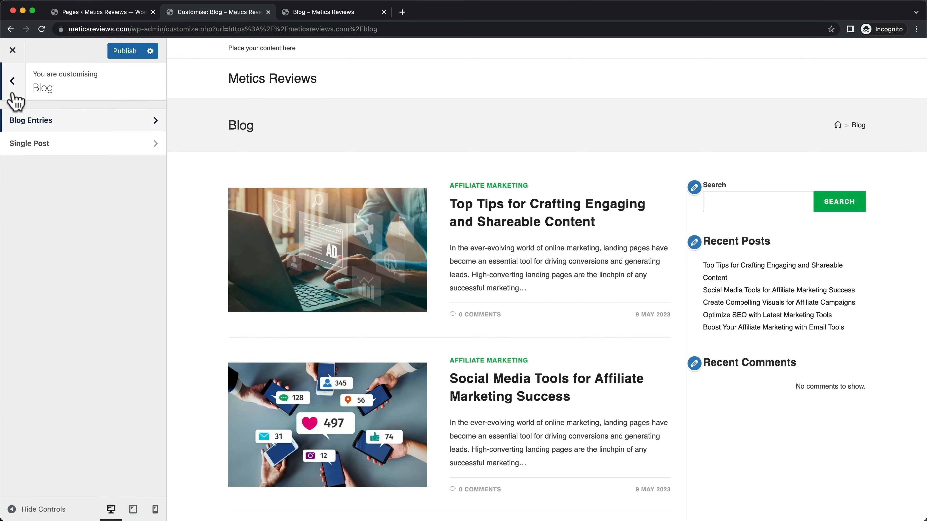
left_click(13, 94)
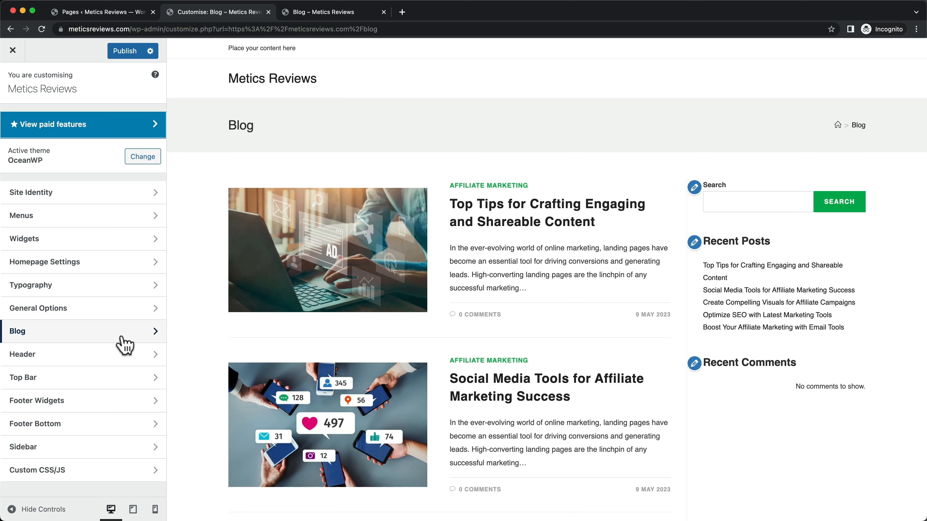
left_click(122, 308)
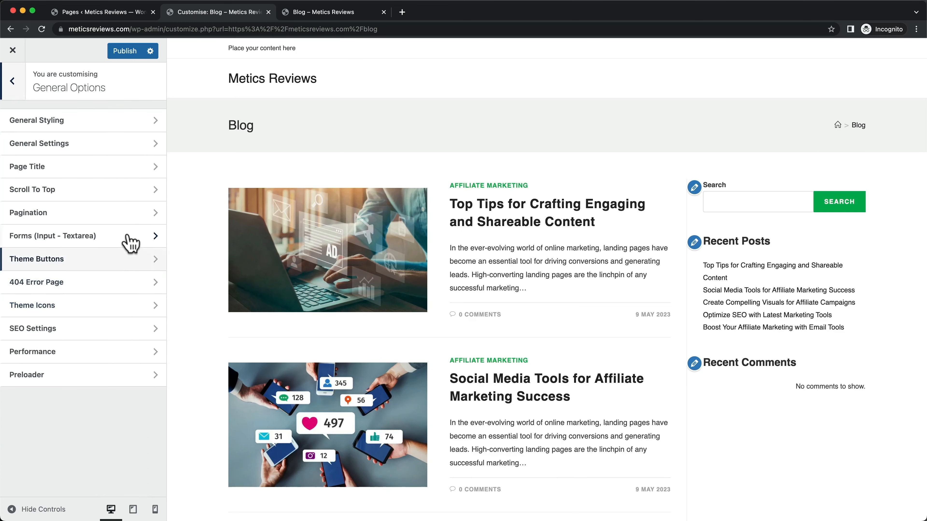
left_click(96, 168)
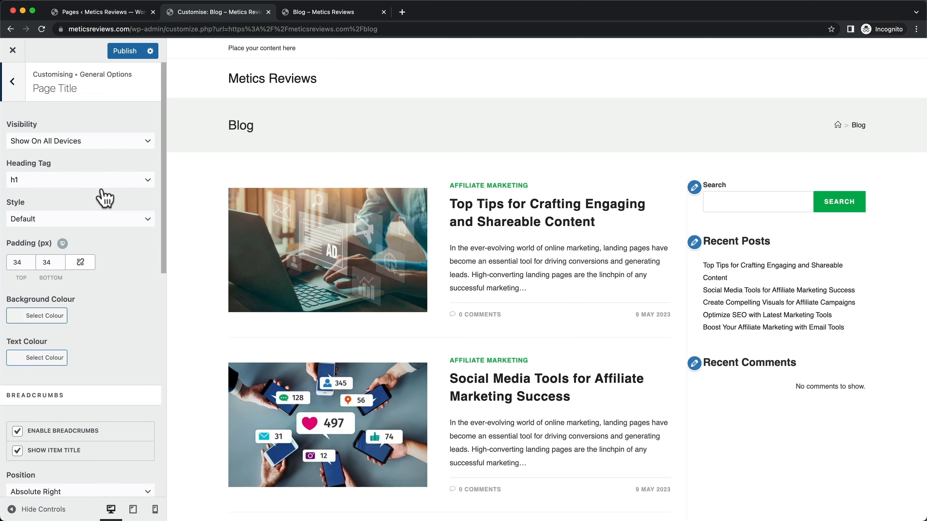
scroll(140, 292, "down", 3)
scroll(144, 234, "up", 2)
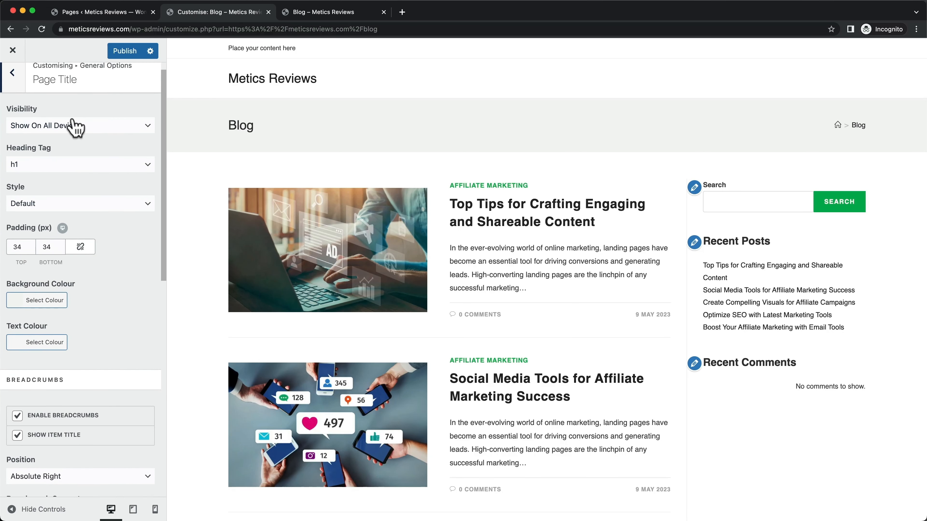
left_click(94, 134)
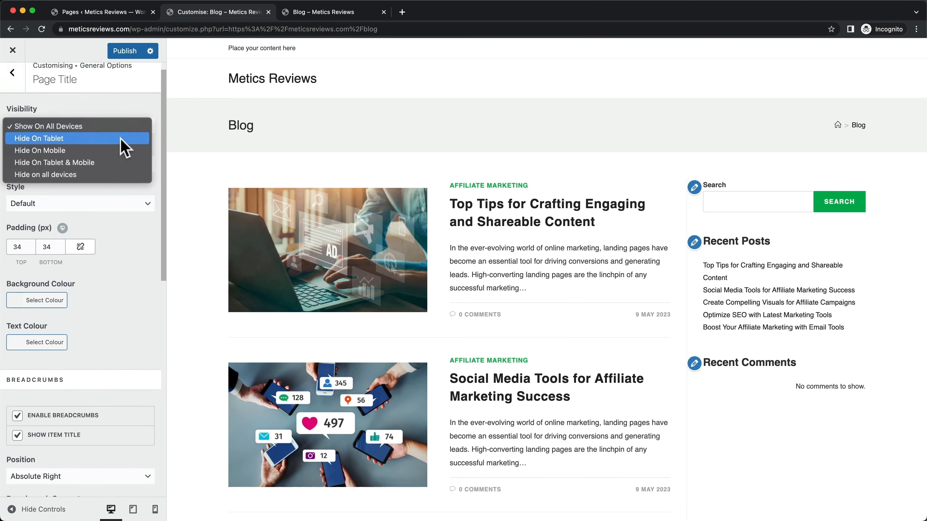
left_click(84, 175)
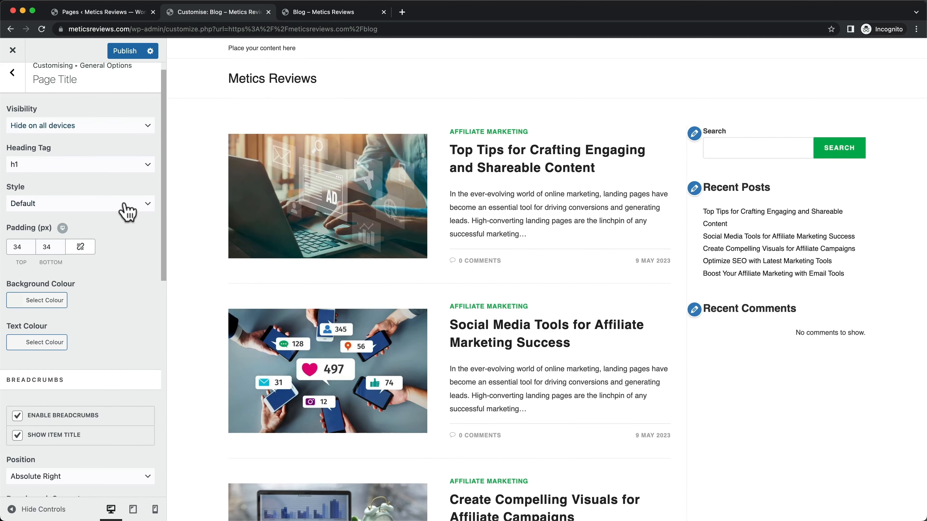
- Set the body typography's font family to Open Sans
left_click(11, 82)
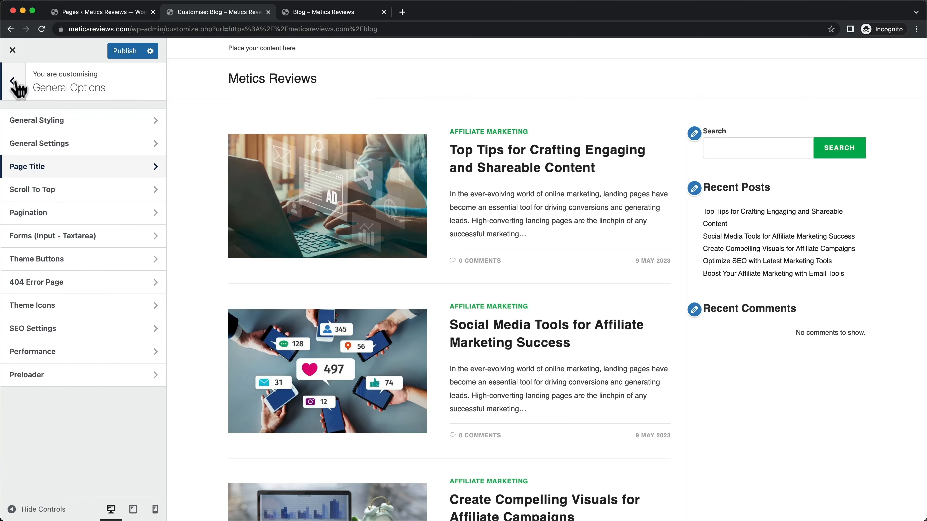
left_click(14, 82)
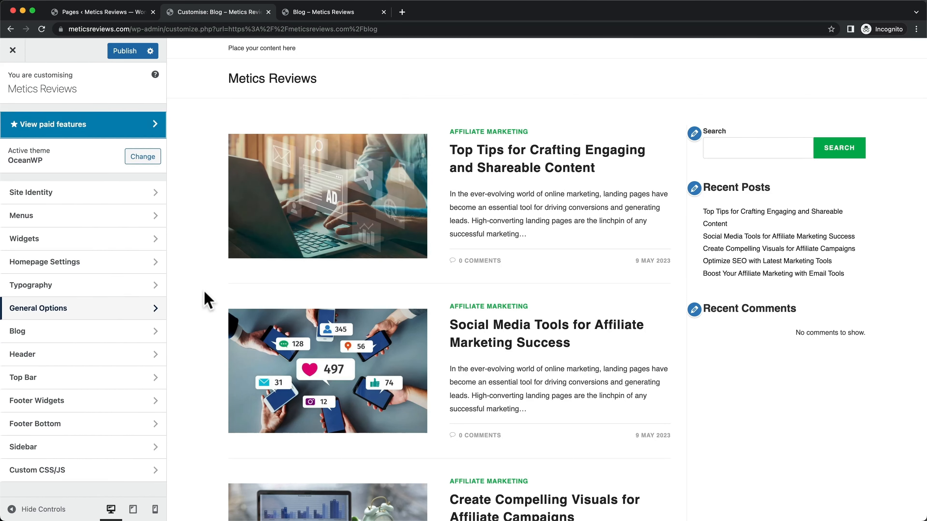
left_click(154, 291)
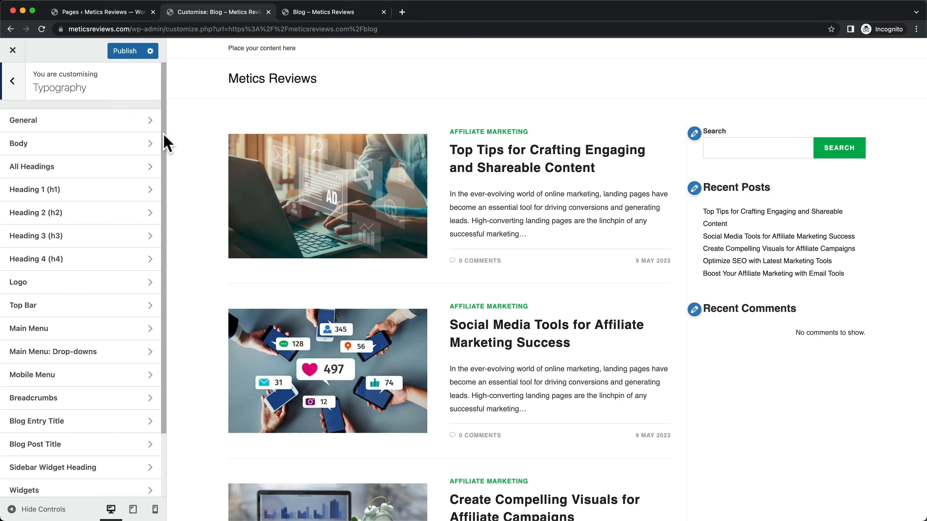
left_click(136, 144)
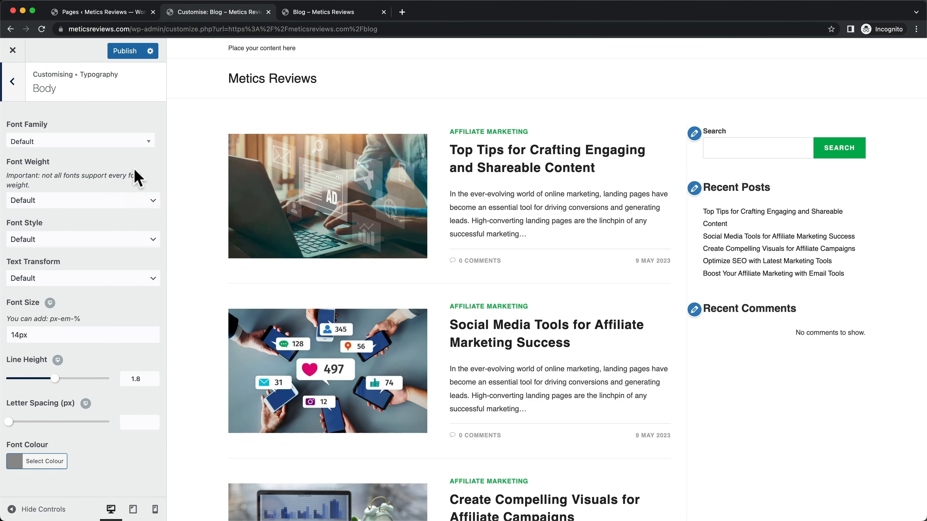
left_click(143, 144)
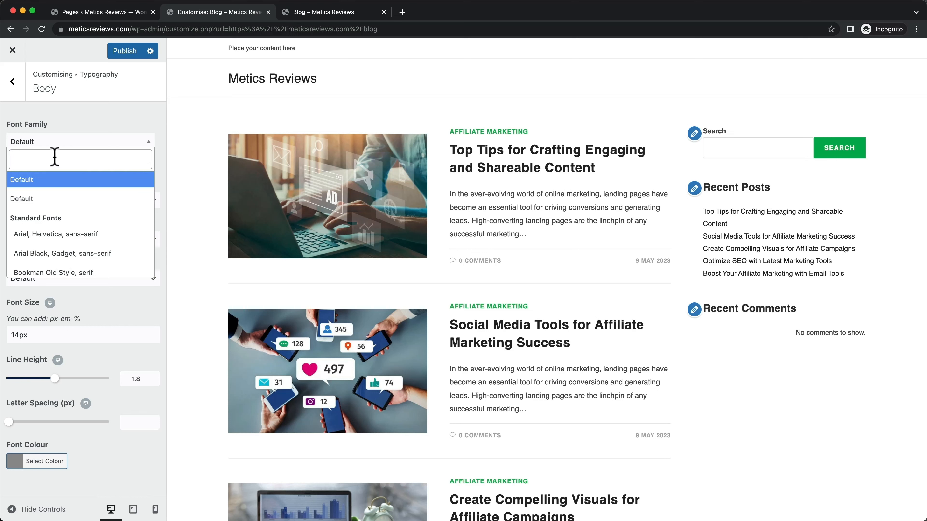
type("open san")
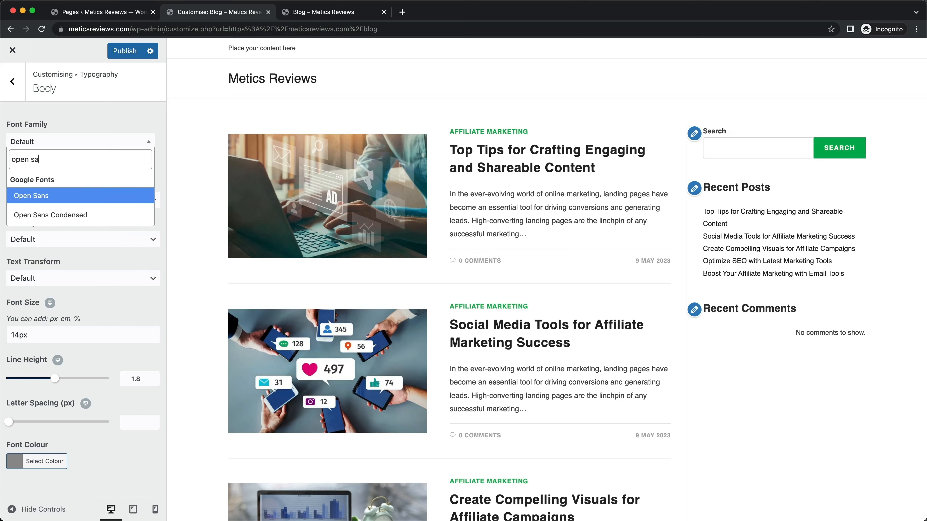
left_click(57, 196)
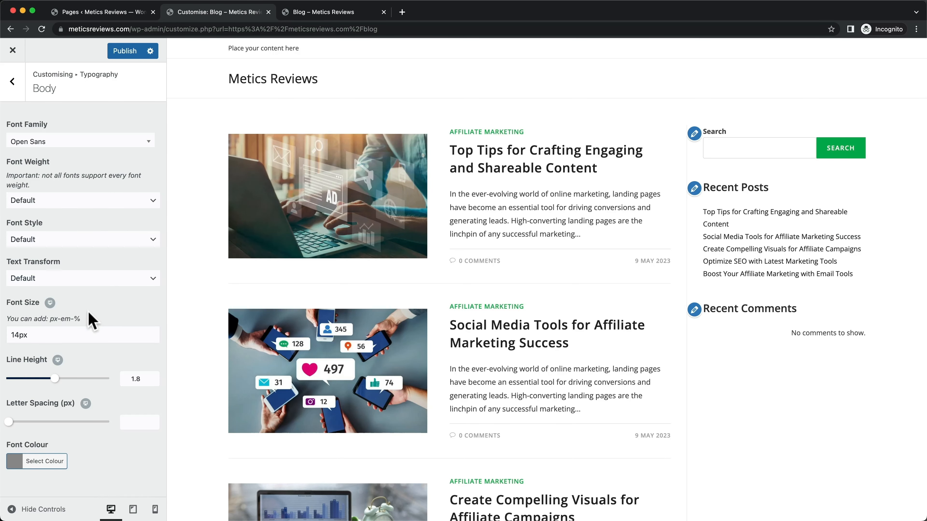
- Set the body font size to 16px and publish the customisation changes
scroll(534, 261, "down", 2)
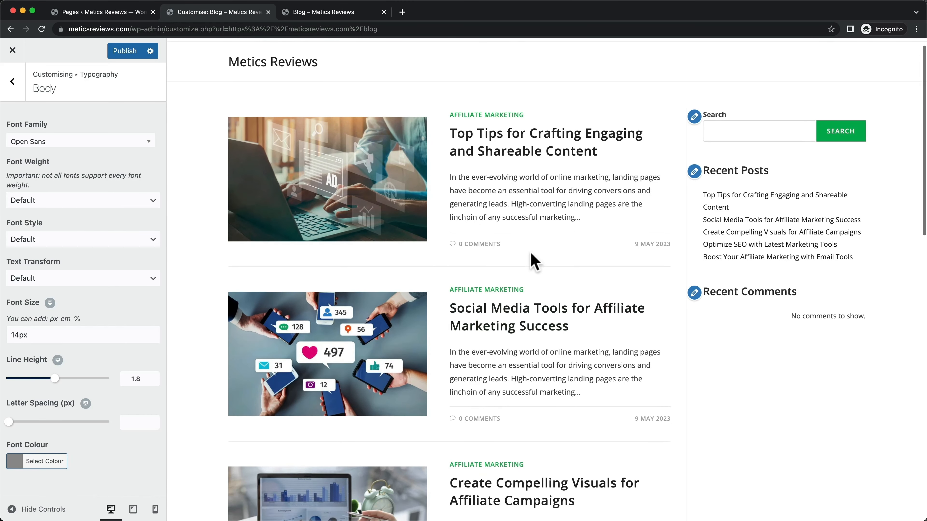
left_click(18, 334)
key("BackSpace")
type("6")
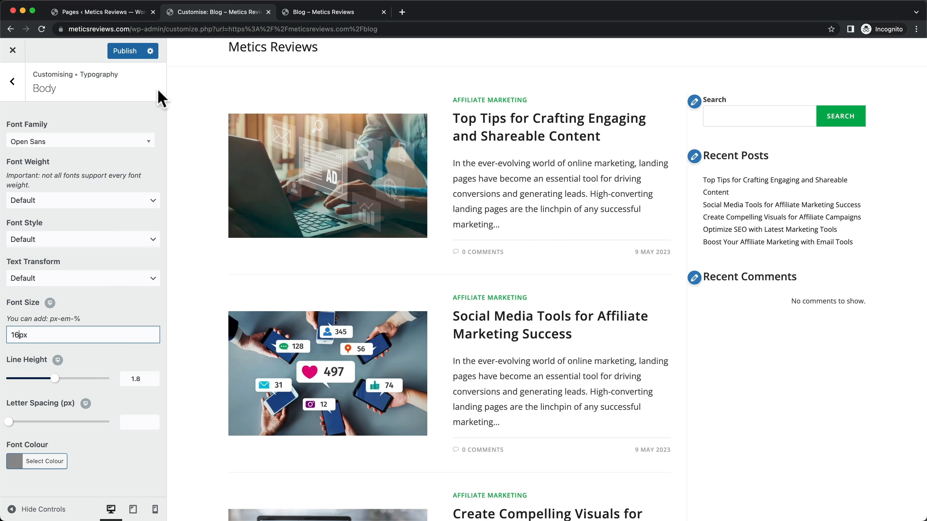
left_click(124, 52)
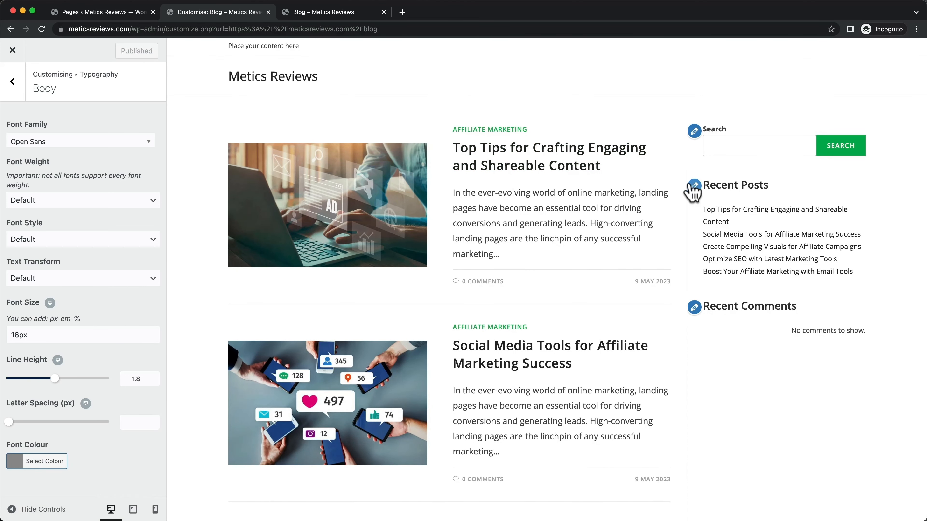
- Examine the sidebar widgets on the demo blog in its browser tab, and return to the customiser
left_click(335, 12)
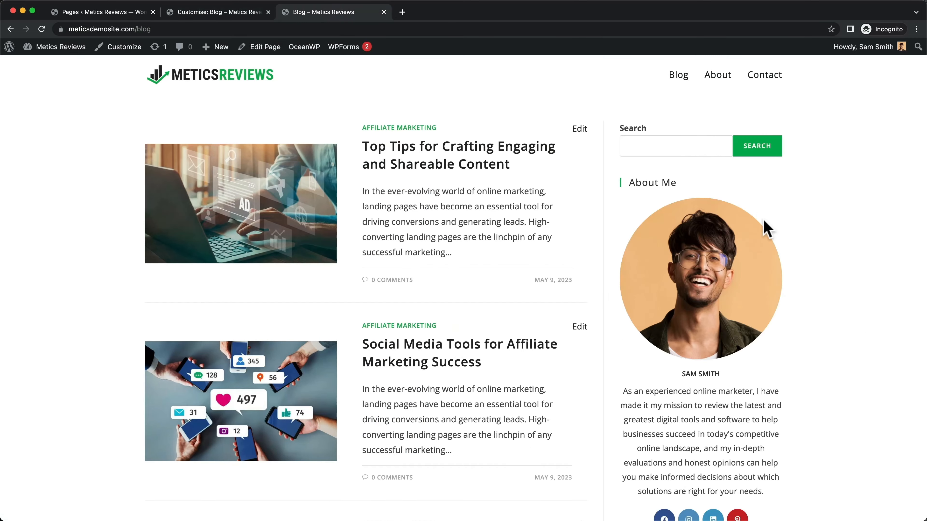
scroll(730, 205, "down", 1)
scroll(710, 197, "up", 1)
scroll(710, 197, "down", 10)
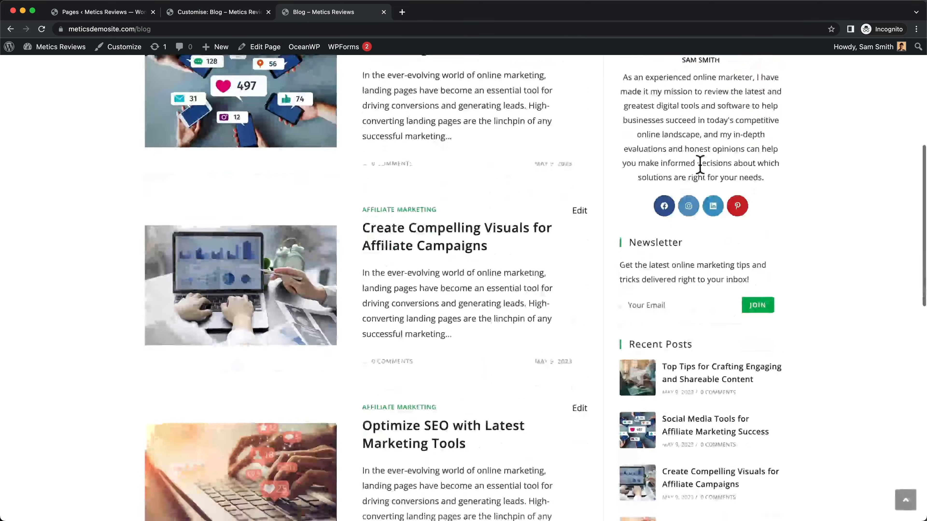
scroll(700, 178, "up", 7)
scroll(697, 172, "up", 5)
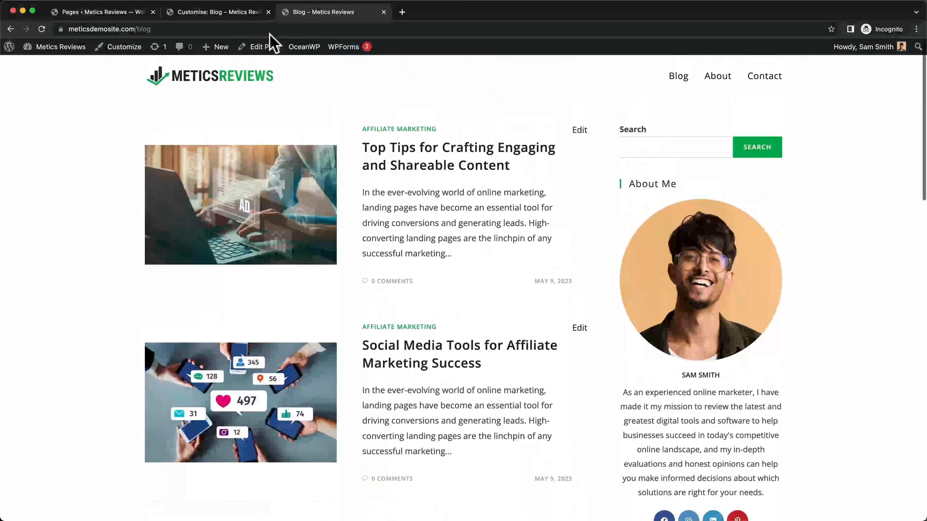
left_click(205, 13)
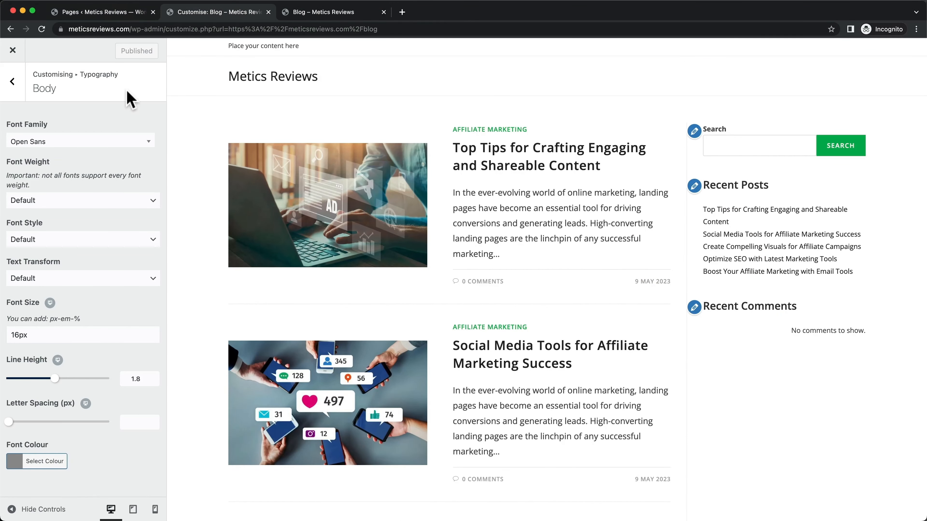
- Open the Default Sidebar widget area for editing and dismiss the block widgets introduction
left_click(12, 81)
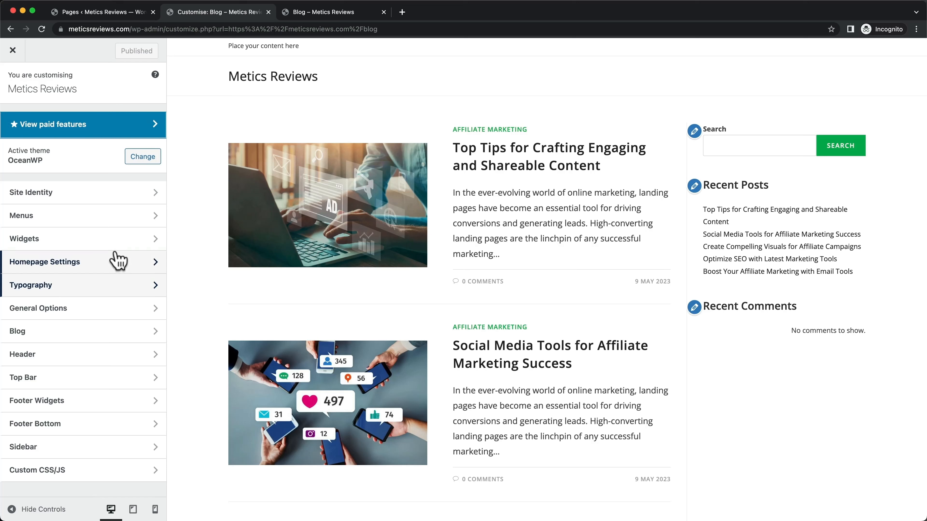
left_click(88, 244)
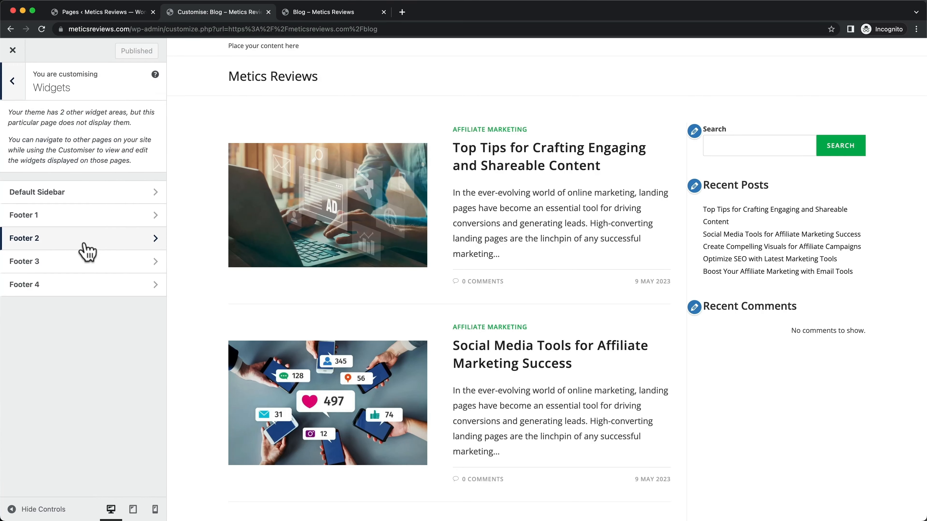
left_click(87, 197)
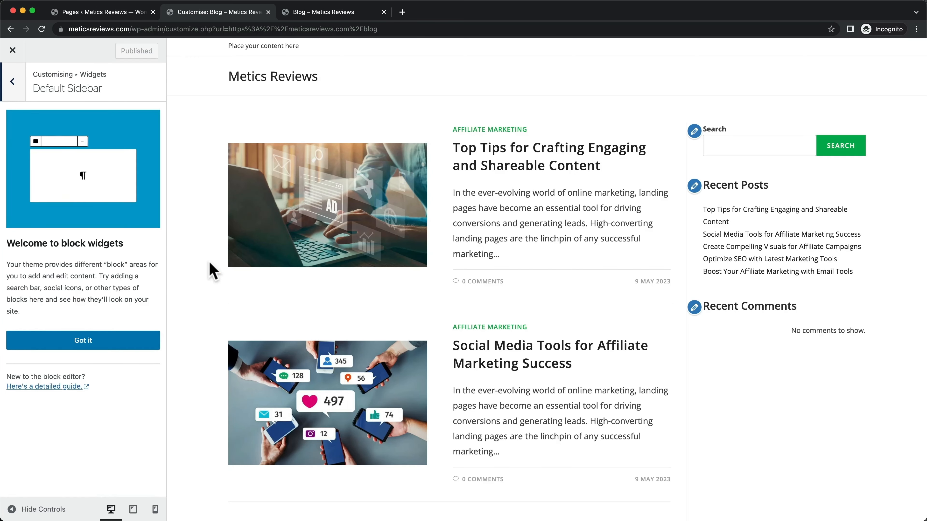
left_click(87, 343)
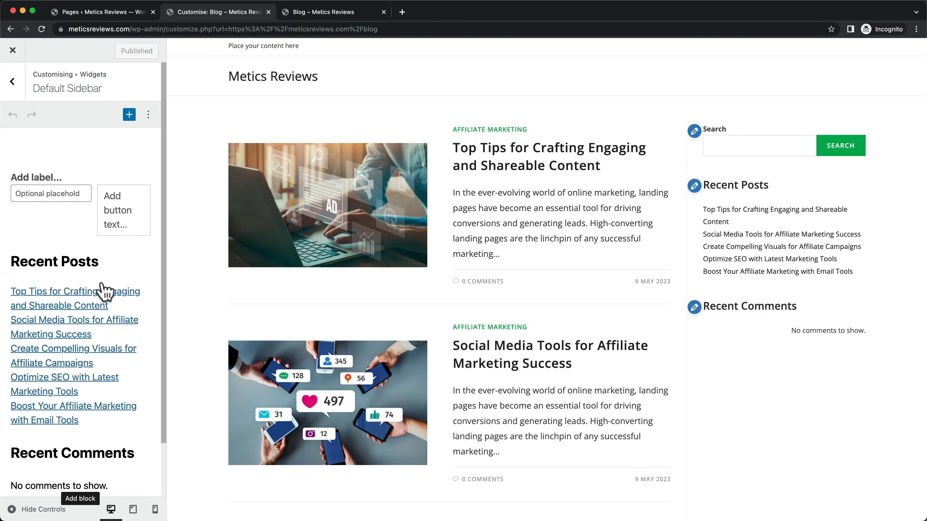
scroll(95, 208, "down", 3)
scroll(90, 262, "up", 3)
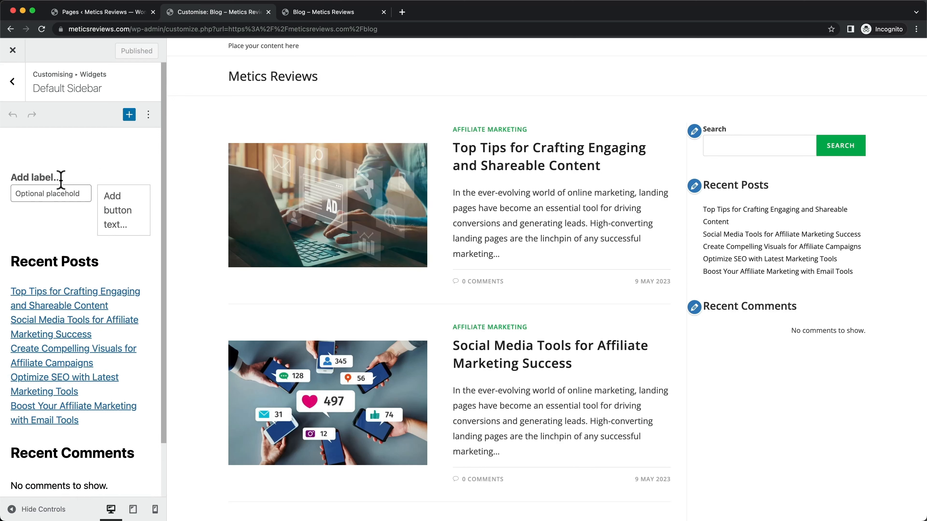
- Remove the Search block from the Default Sidebar
left_click(48, 178)
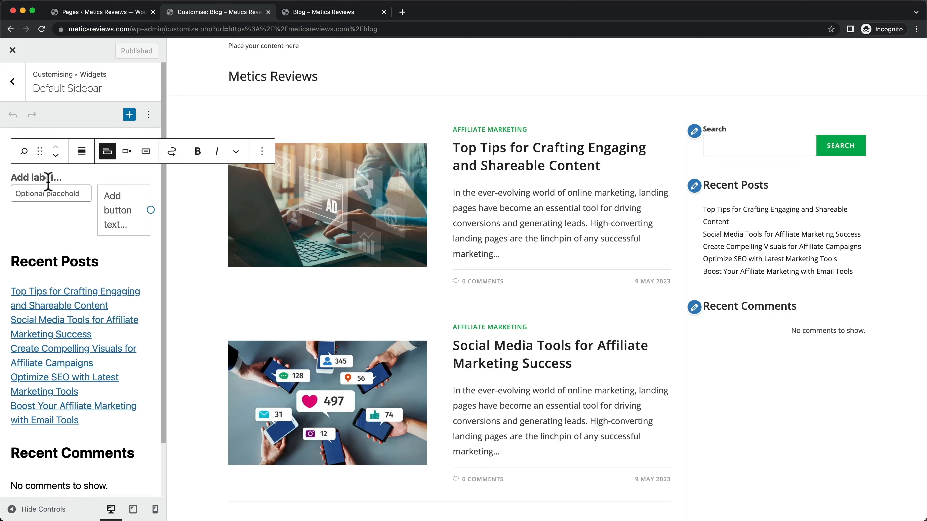
left_click(262, 151)
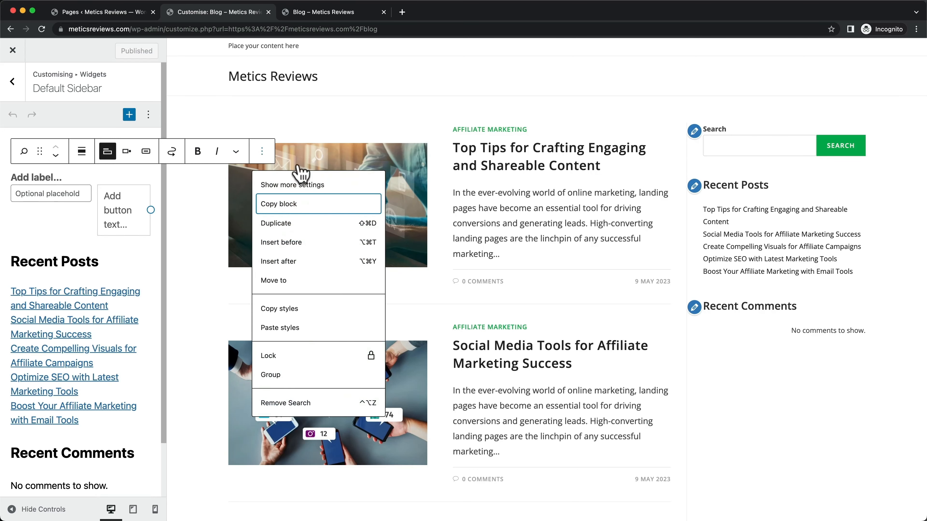
left_click(283, 403)
- Remove the Recent Posts heading and its group with the post list from the Default Sidebar
left_click(62, 179)
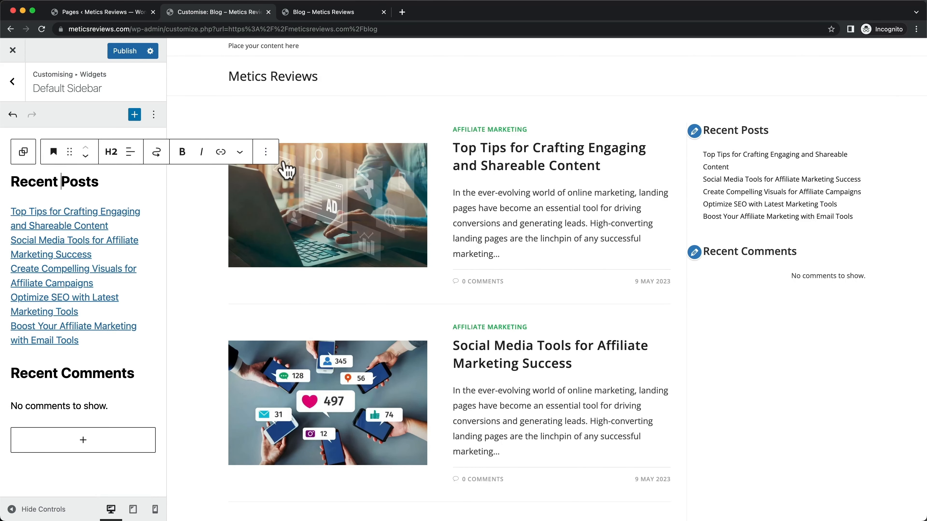
left_click(269, 155)
left_click(360, 442)
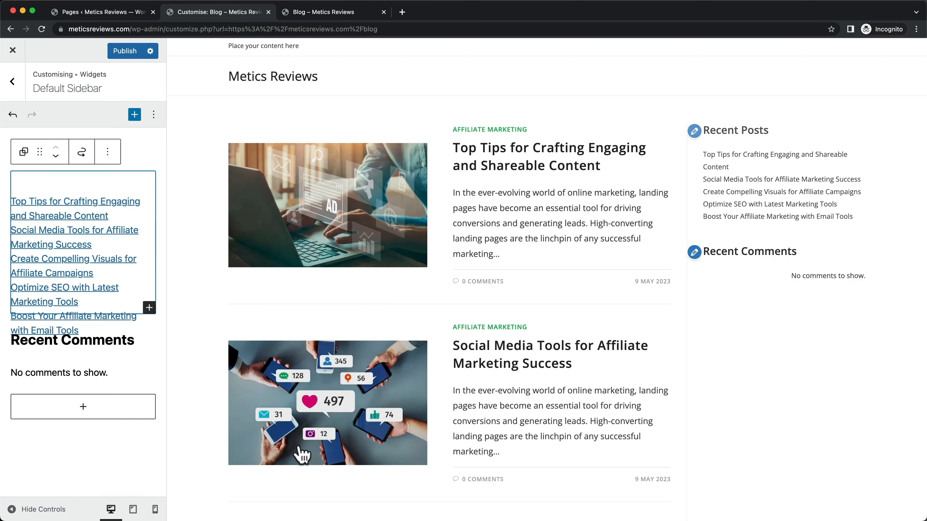
left_click(107, 152)
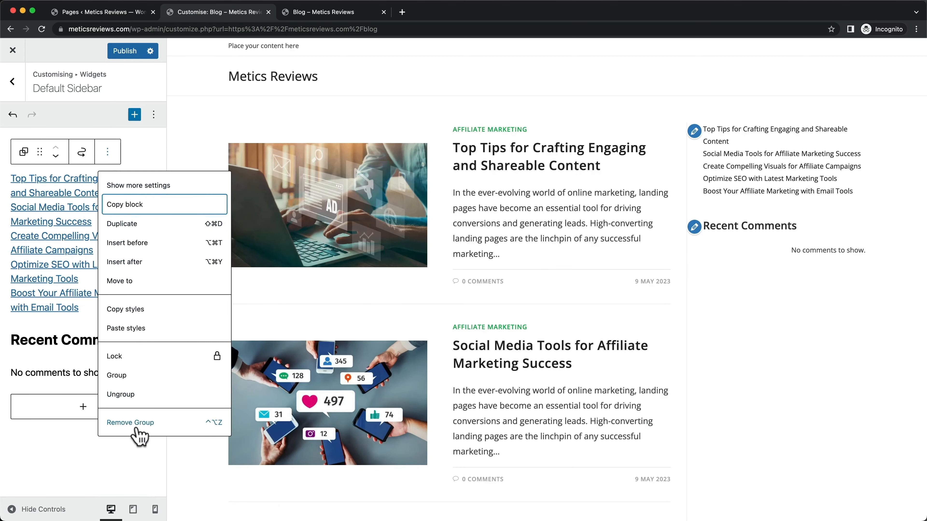
left_click(168, 422)
- Remove the Recent Comments heading, the comments list and the remaining empty group from the Default Sidebar
left_click(146, 179)
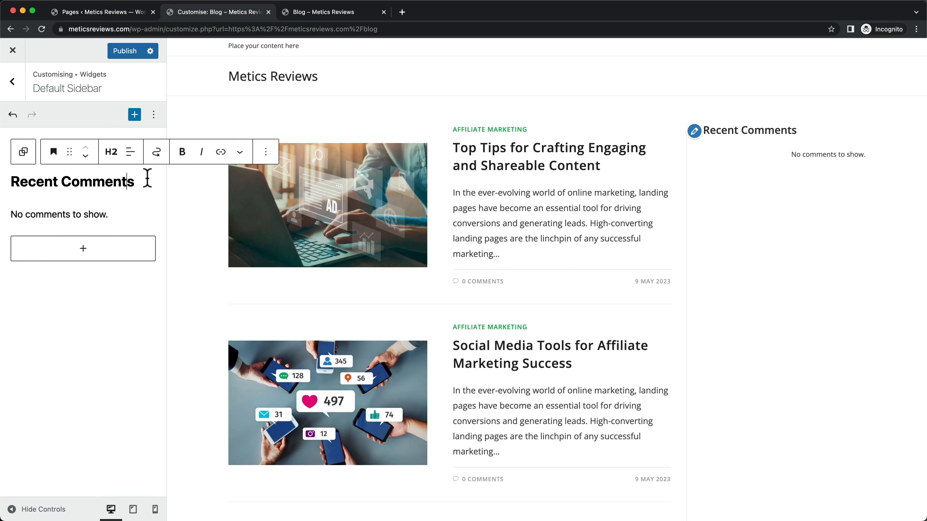
left_click(266, 152)
left_click(304, 440)
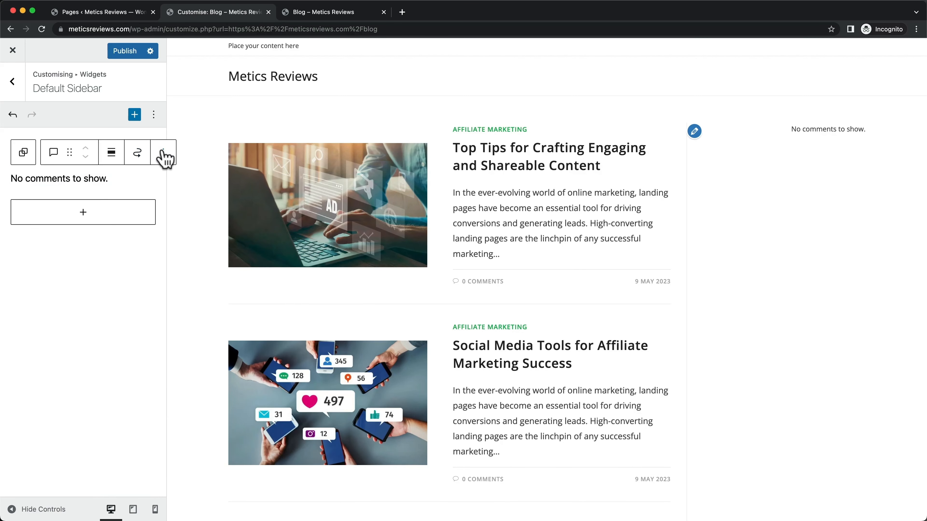
left_click(163, 151)
left_click(190, 404)
left_click(74, 151)
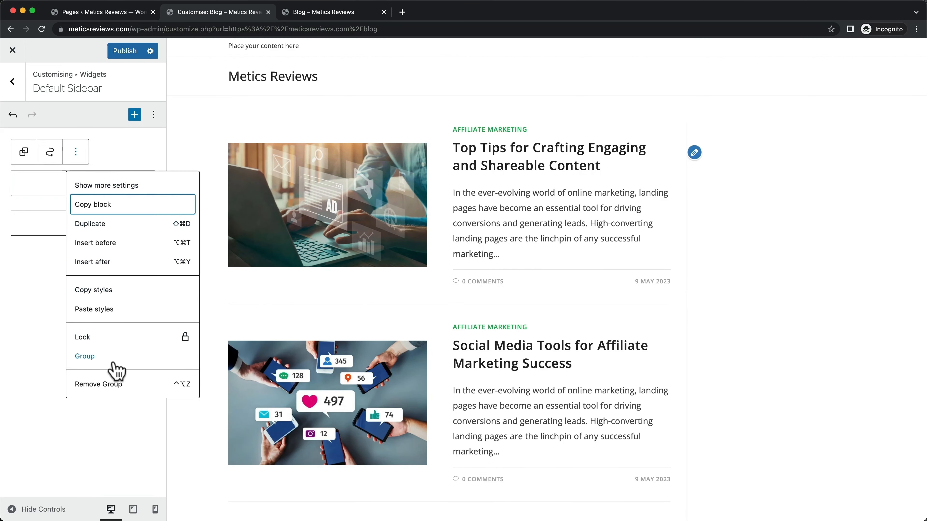
left_click(111, 382)
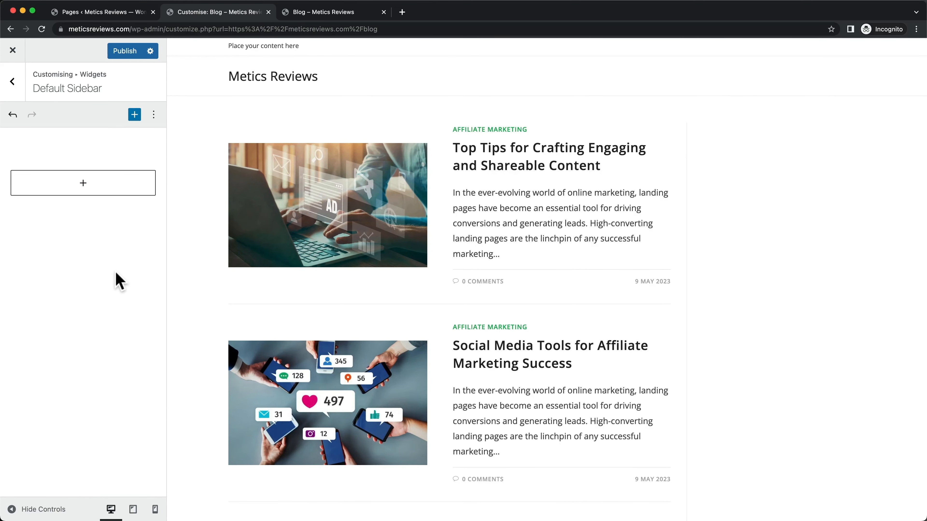
- Add a Search block to the emptied Default Sidebar
left_click(84, 189)
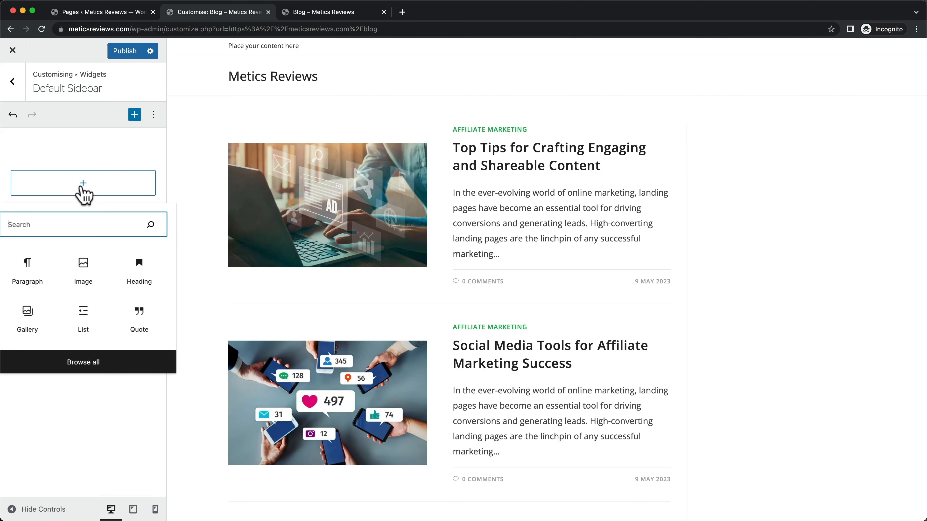
type("searc")
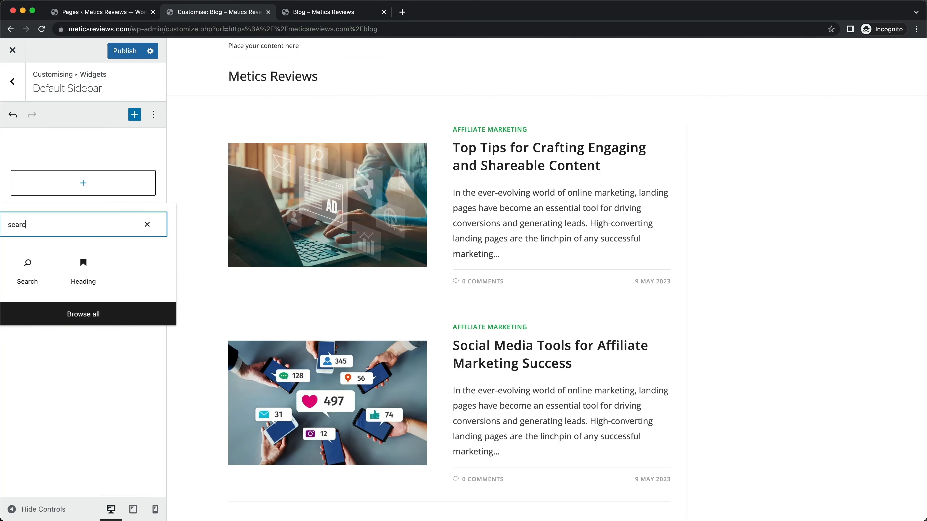
type("h")
left_click(30, 270)
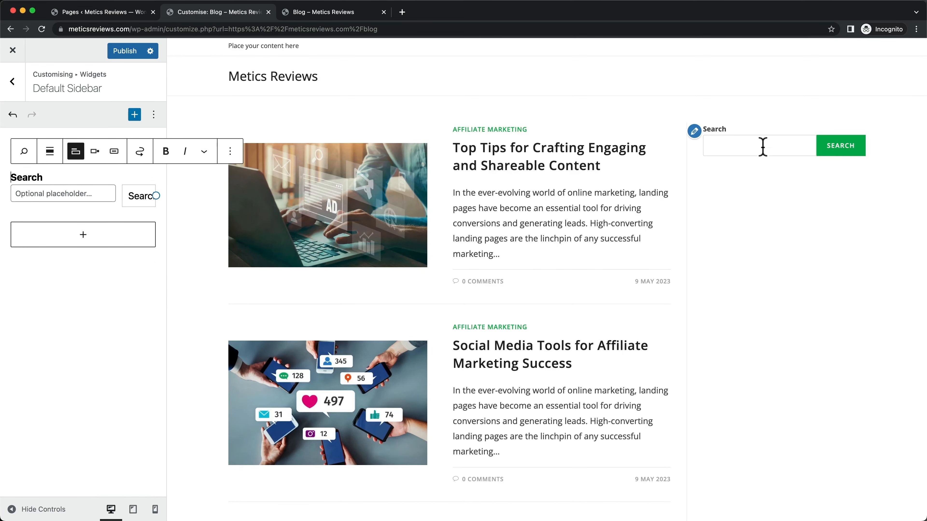
- Add an About Me widget below the Search block in the Default Sidebar
left_click(85, 241)
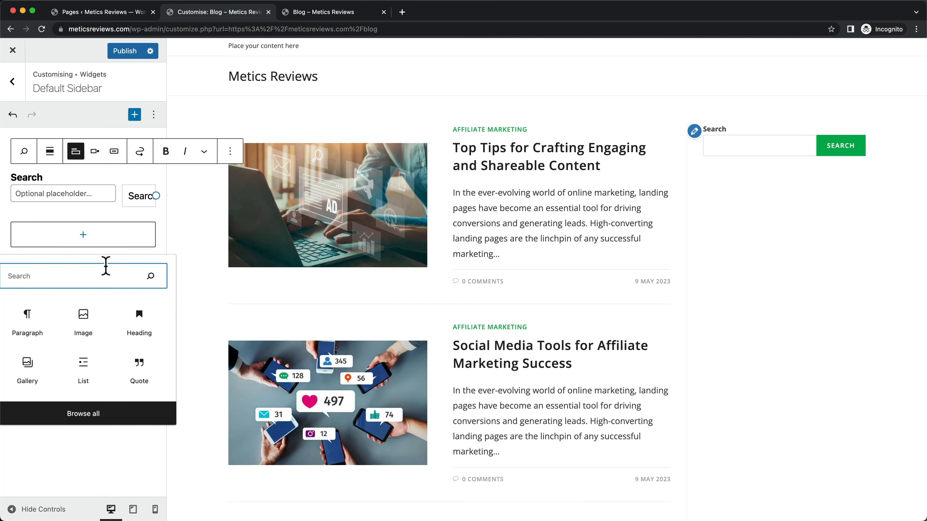
type("about")
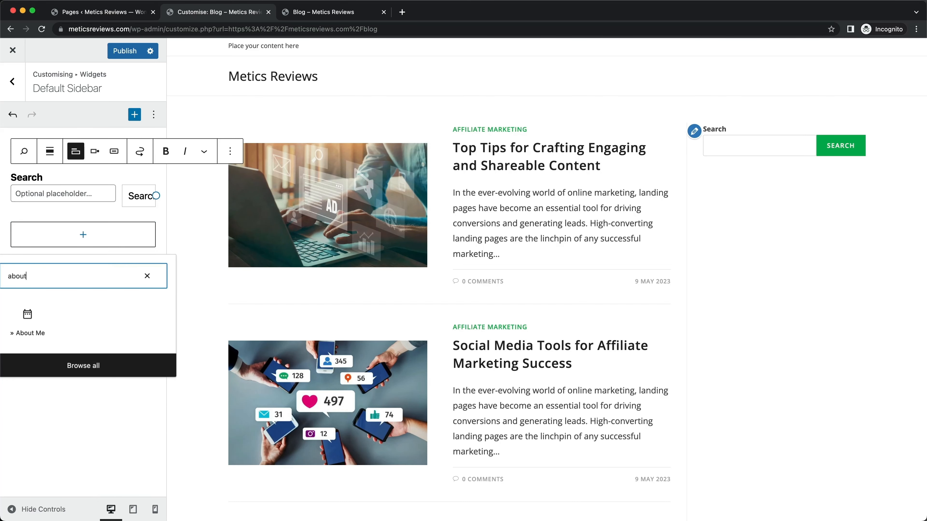
left_click(29, 320)
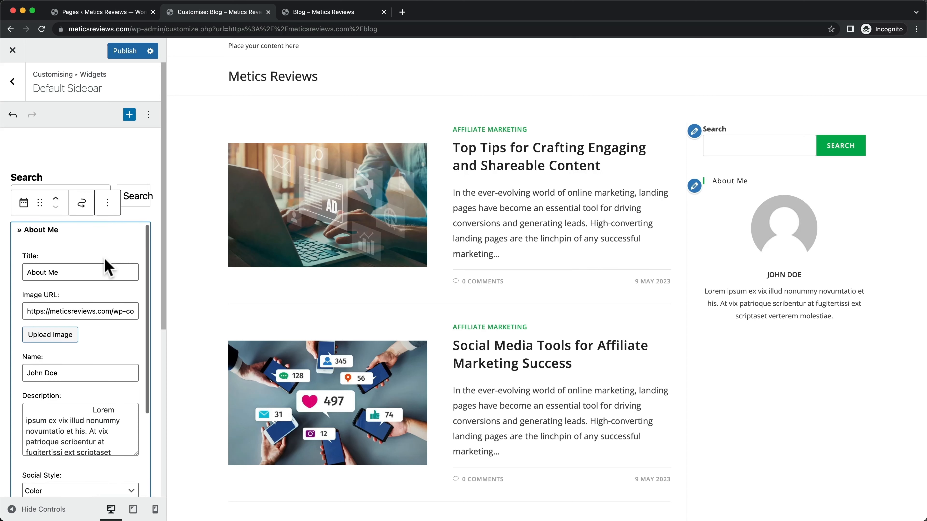
- Replace the placeholder name in the About Me widget with the blog author's full name
scroll(107, 265, "down", 2)
scroll(79, 240, "up", 2)
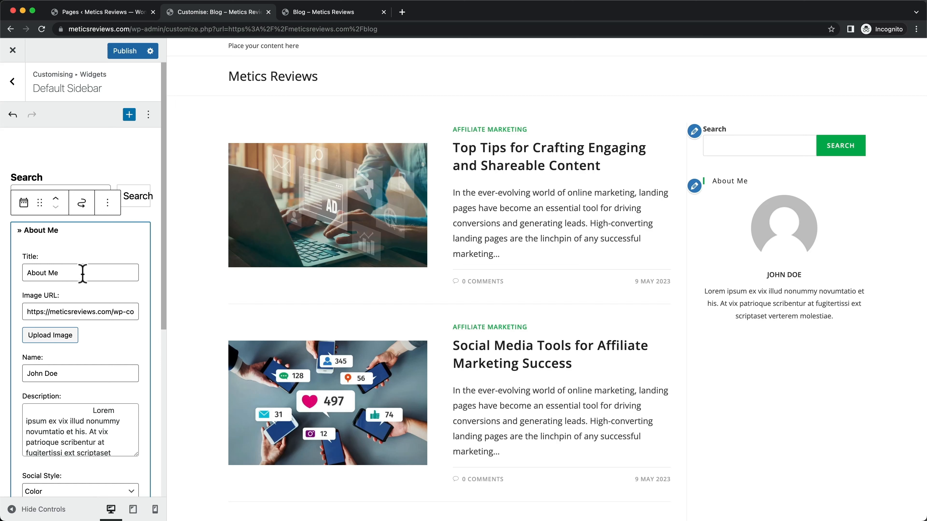
scroll(90, 273, "down", 1)
left_click_drag(59, 357, 30, 355)
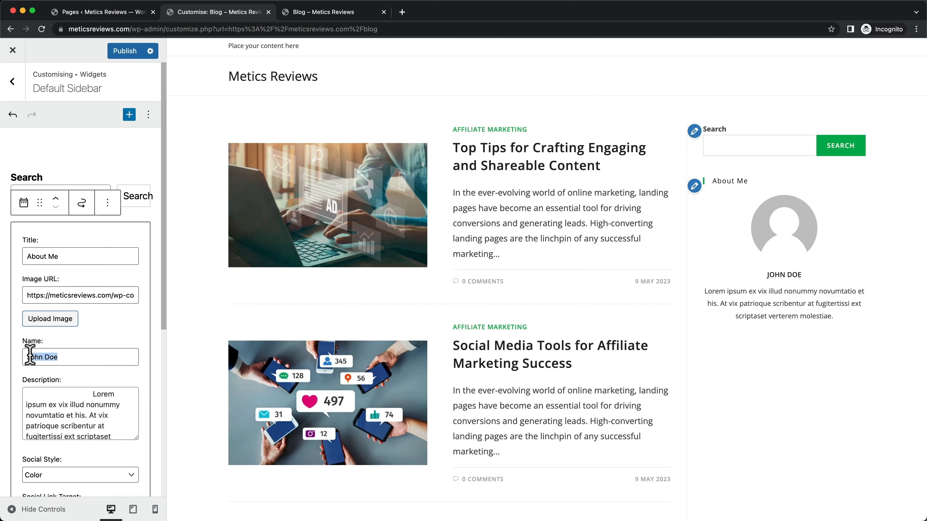
type("Sam Smith")
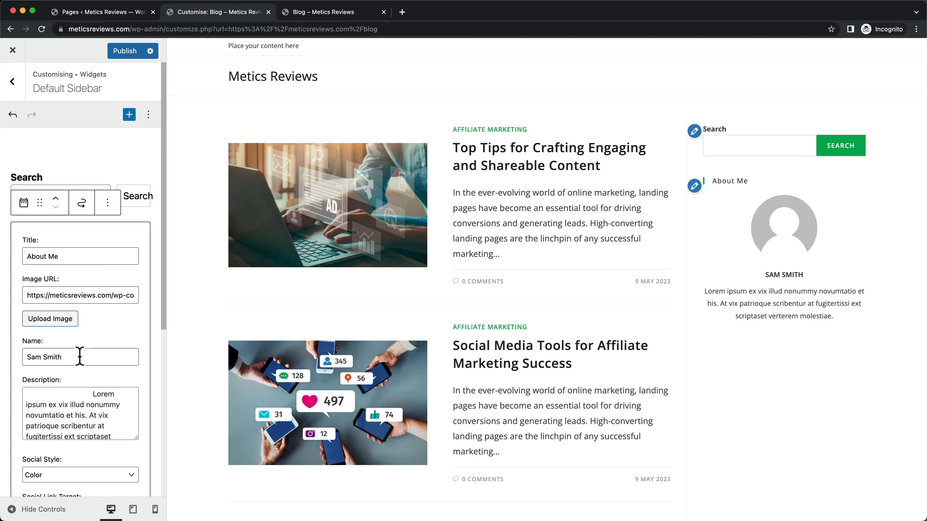
- Review the About Me widget's image fields and publish the sidebar changes
scroll(80, 356, "down", 1)
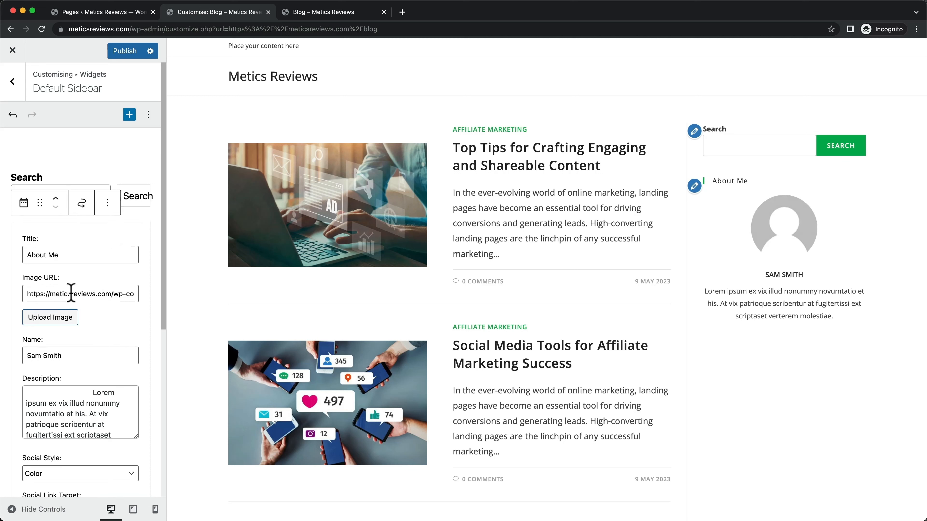
scroll(71, 294, "up", 1)
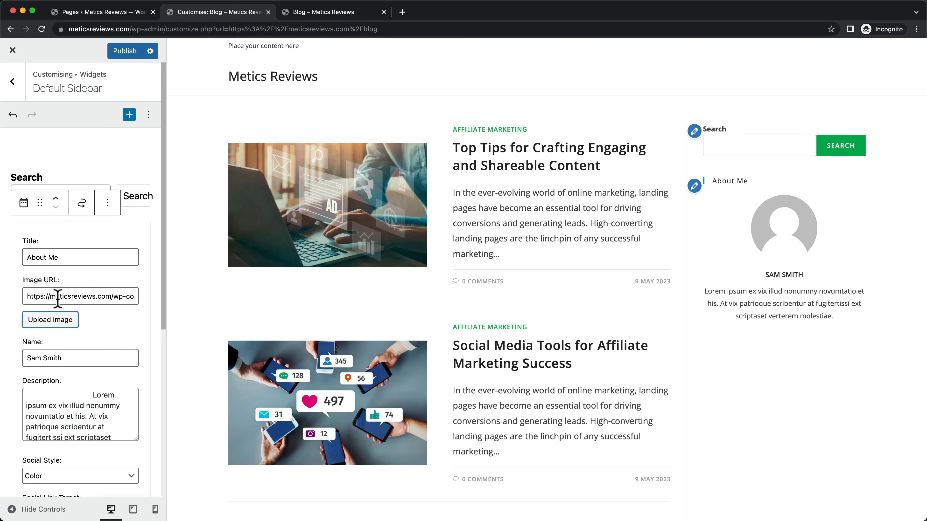
scroll(85, 296, "down", 2)
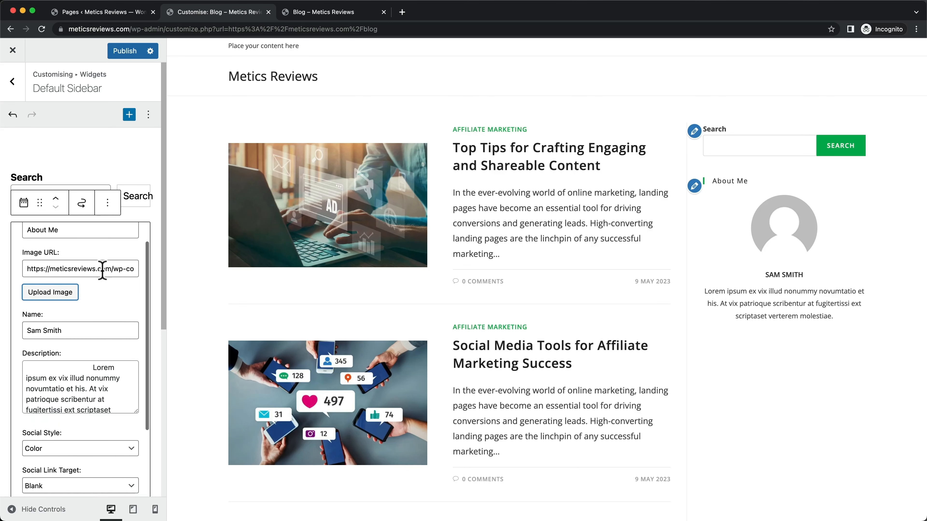
left_click(124, 53)
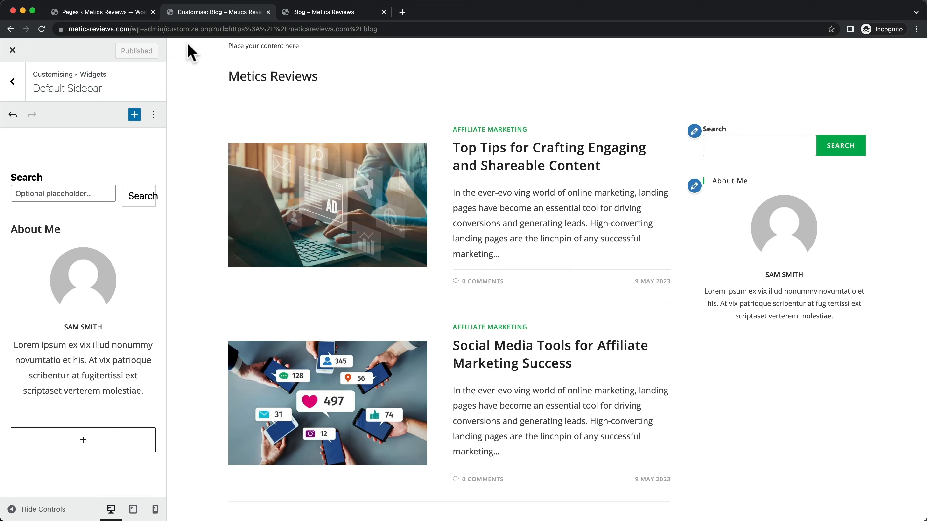
- Open the Media Library in the WordPress dashboard tab and upload the profile.png portrait from the computer
left_click(110, 12)
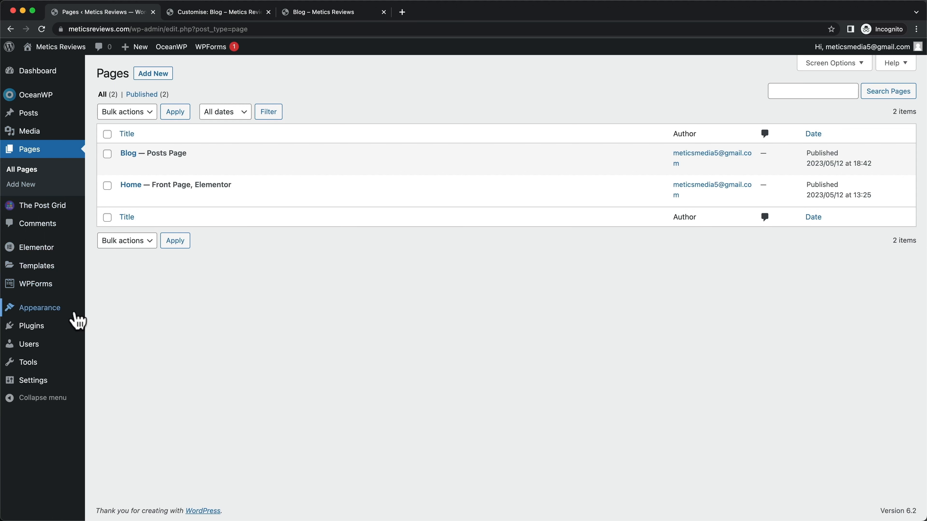
left_click(29, 130)
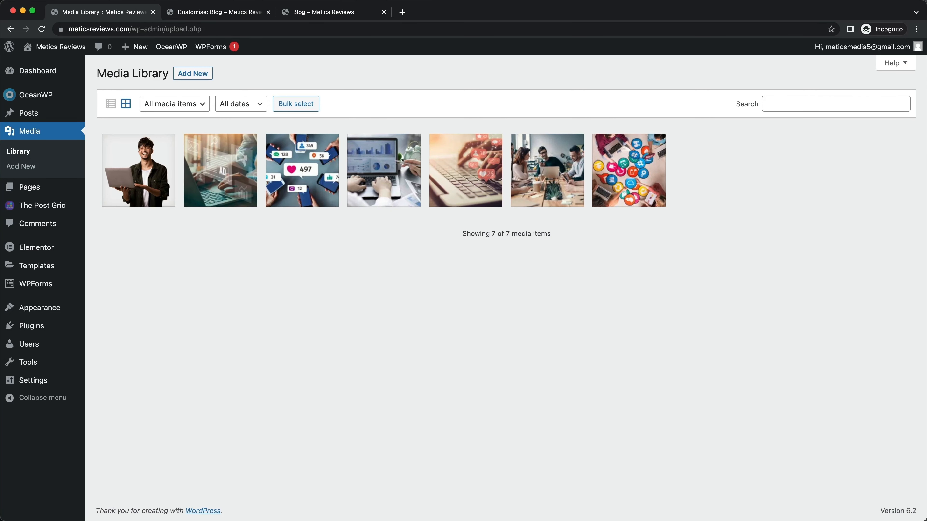
key("super+Tab")
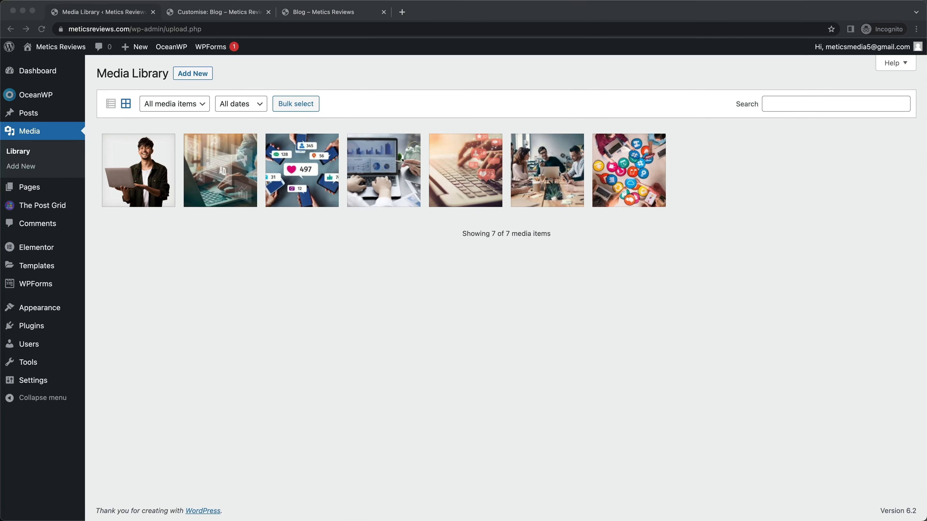
left_click_drag(281, 488, 286, 520)
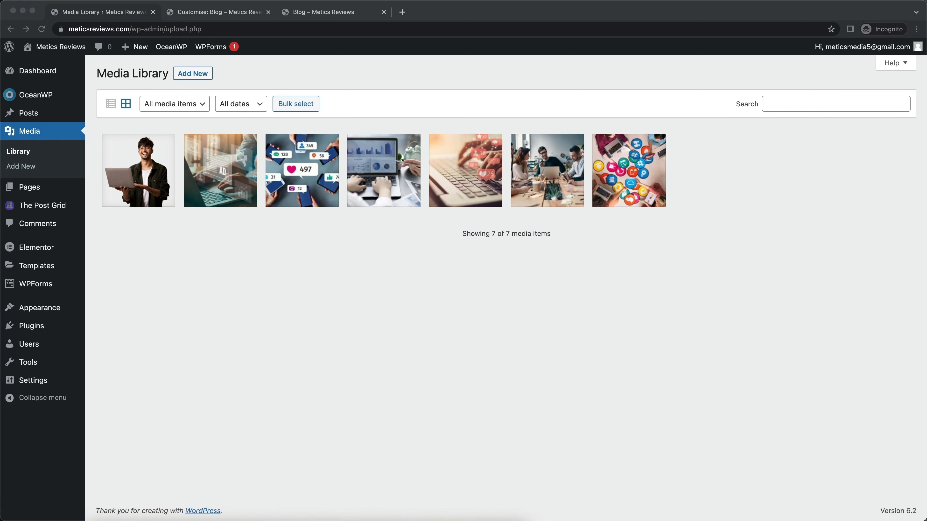
left_click_drag(401, 518, 381, 276)
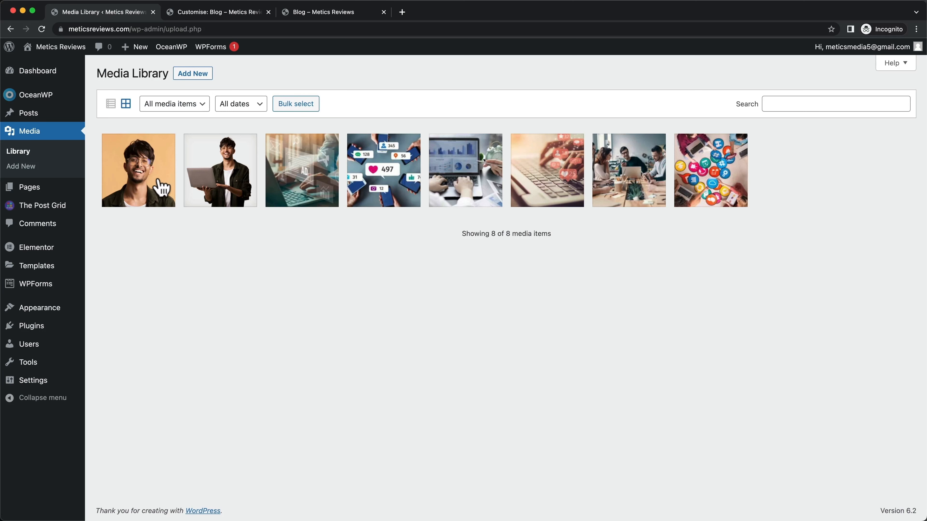
- Copy the file URL of the uploaded profile.png image and return to the customiser tab
left_click(158, 190)
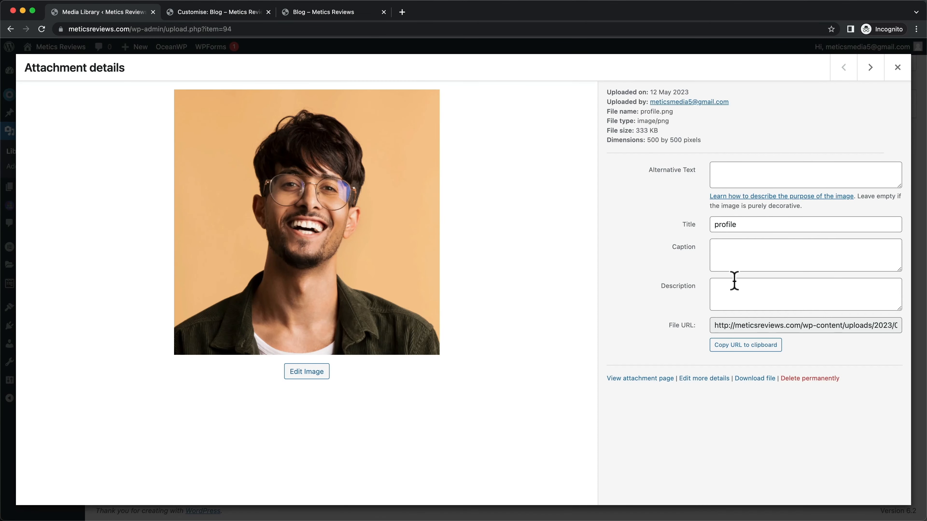
left_click(747, 345)
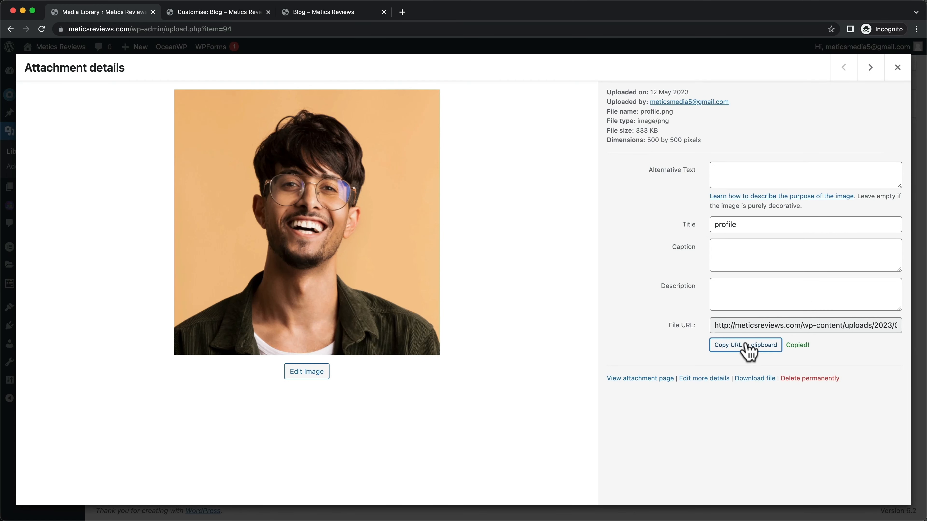
left_click(229, 15)
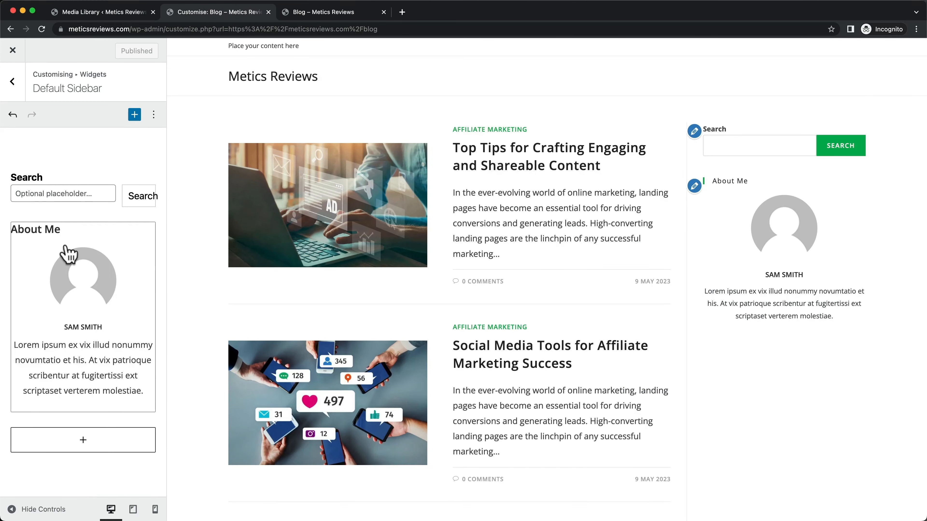
- Replace the About Me widget's image URL with the copied profile.png address
left_click(48, 234)
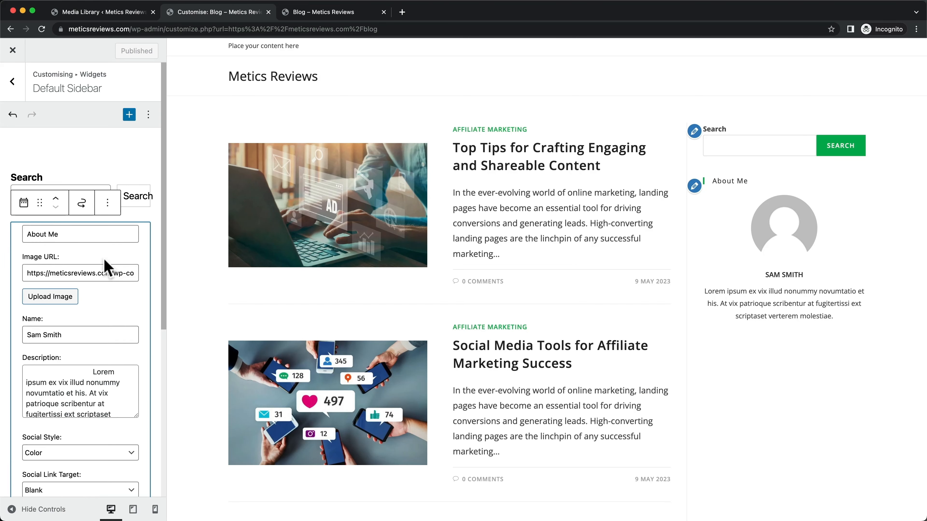
triple_click(58, 273)
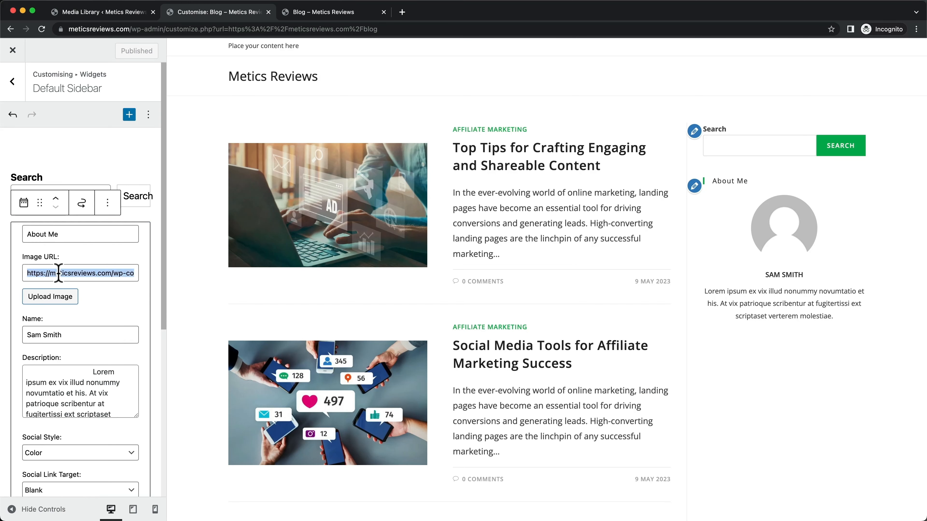
right_click(59, 273)
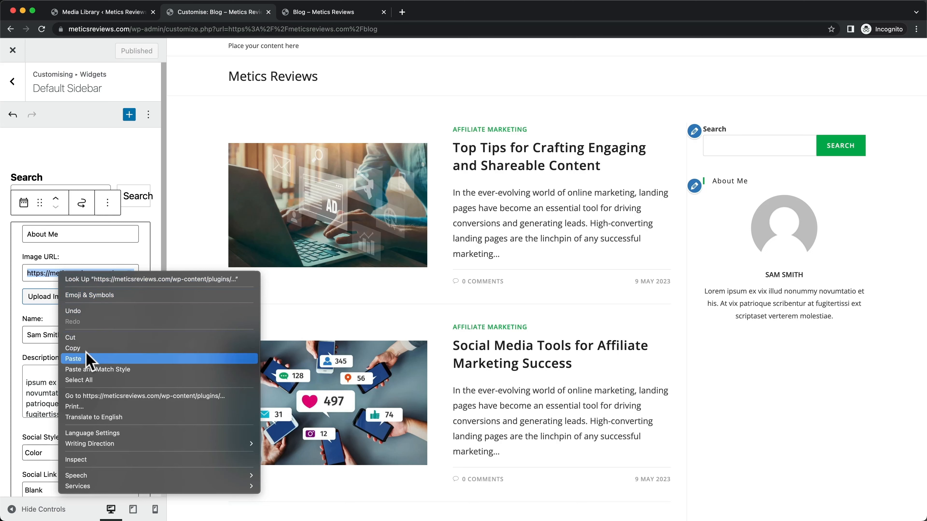
left_click(88, 358)
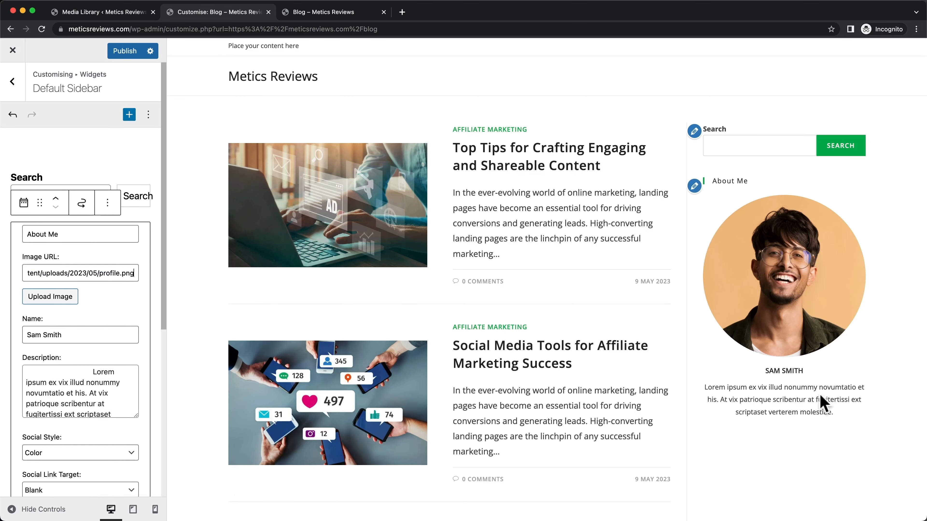
- Copy the About Me bio paragraph from the demo blog's sidebar and return to the customiser tab
scroll(61, 330, "down", 3)
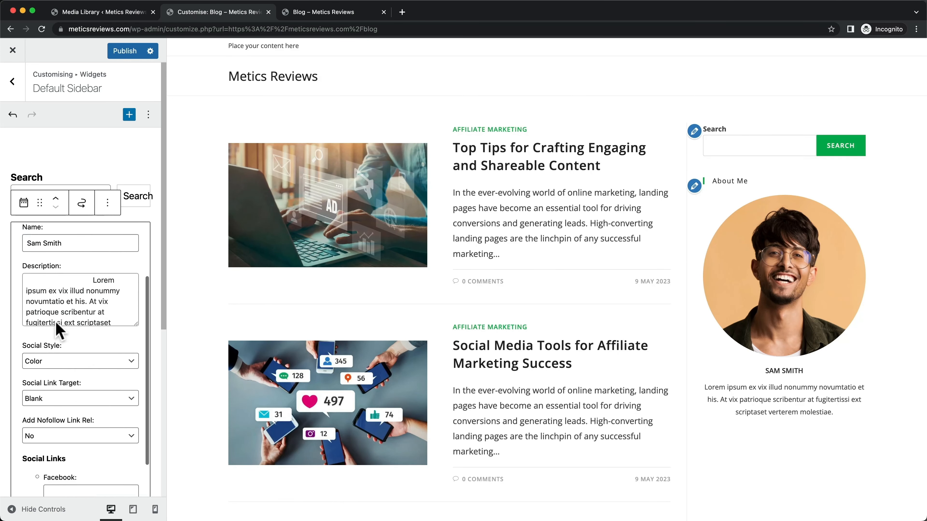
left_click(75, 287)
left_click_drag(57, 269, 113, 310)
left_click(126, 321)
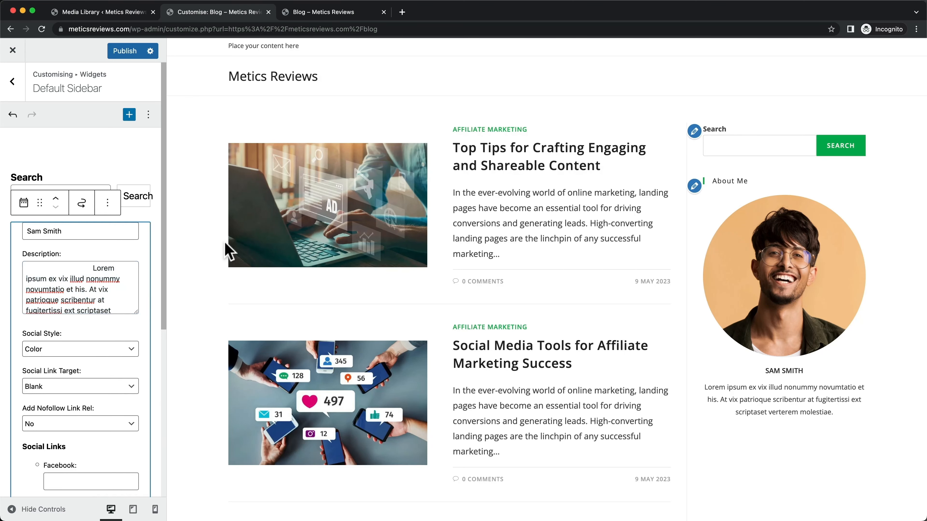
left_click(369, 13)
scroll(715, 382, "down", 1)
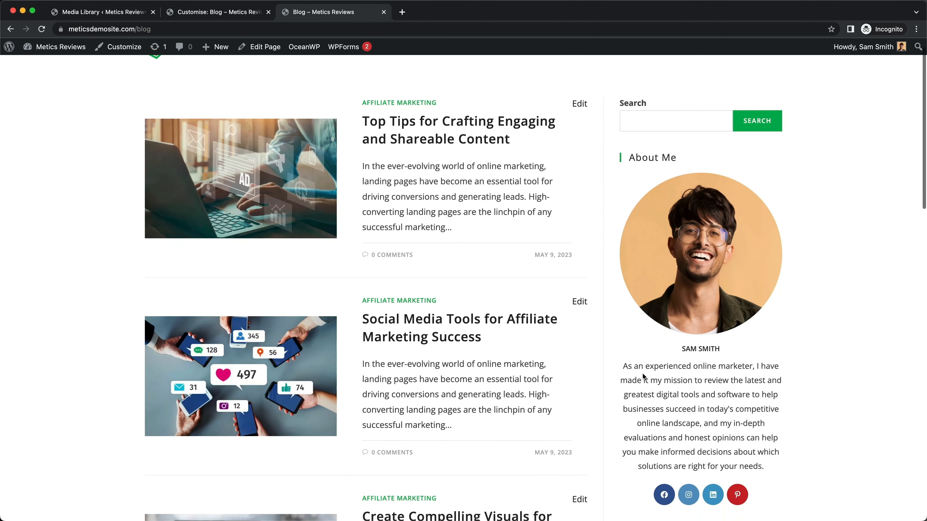
left_click_drag(624, 366, 767, 470)
key("super+c")
left_click(219, 12)
- Replace the About Me widget's placeholder description with the copied bio and check it in the preview
left_click(97, 284)
key("super+a")
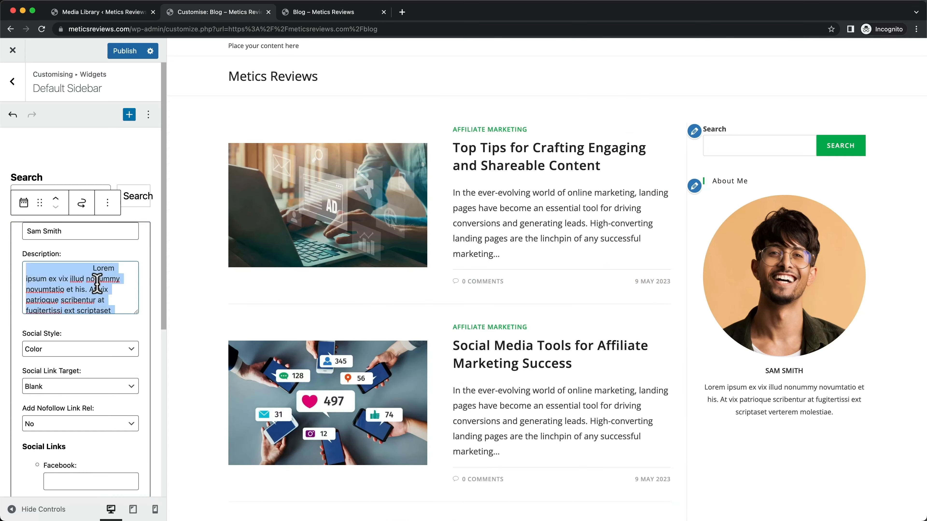
key("super+v")
left_click(117, 330)
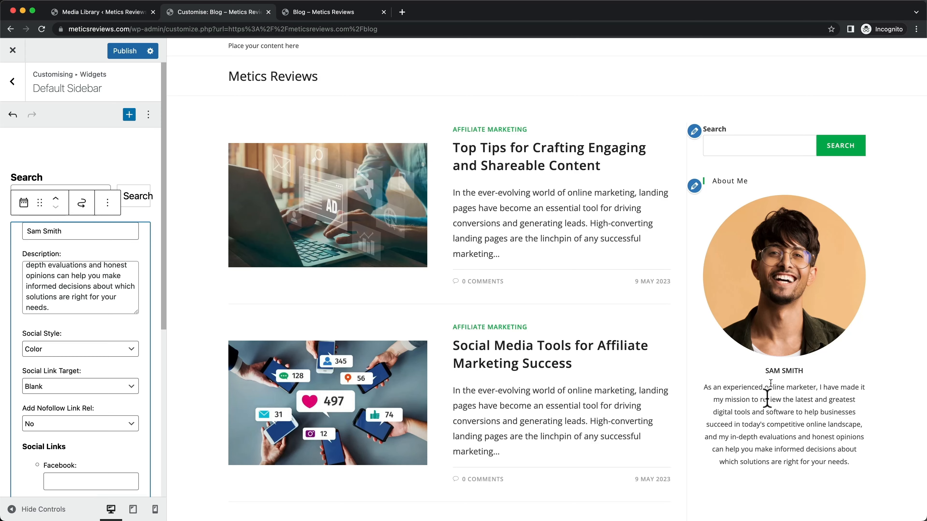
scroll(770, 401, "down", 3)
scroll(84, 395, "down", 3)
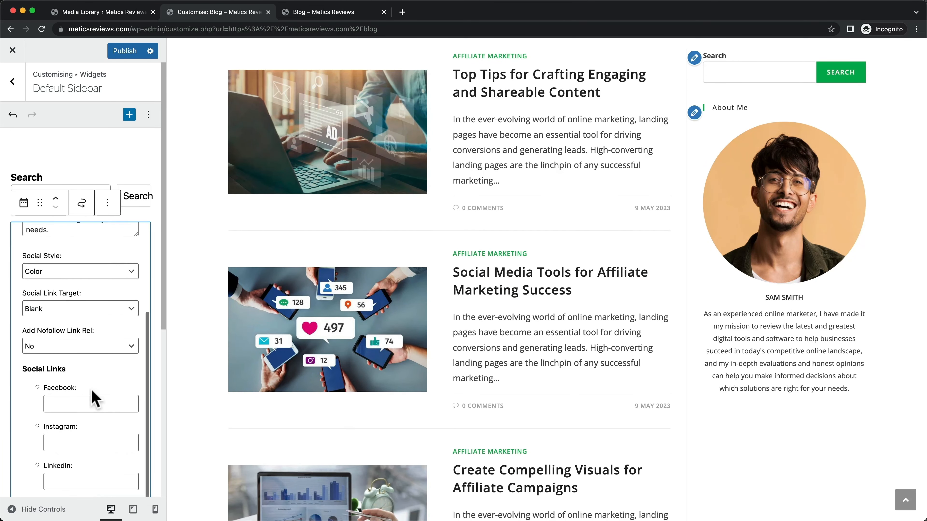
scroll(77, 334, "down", 2)
scroll(82, 342, "down", 2)
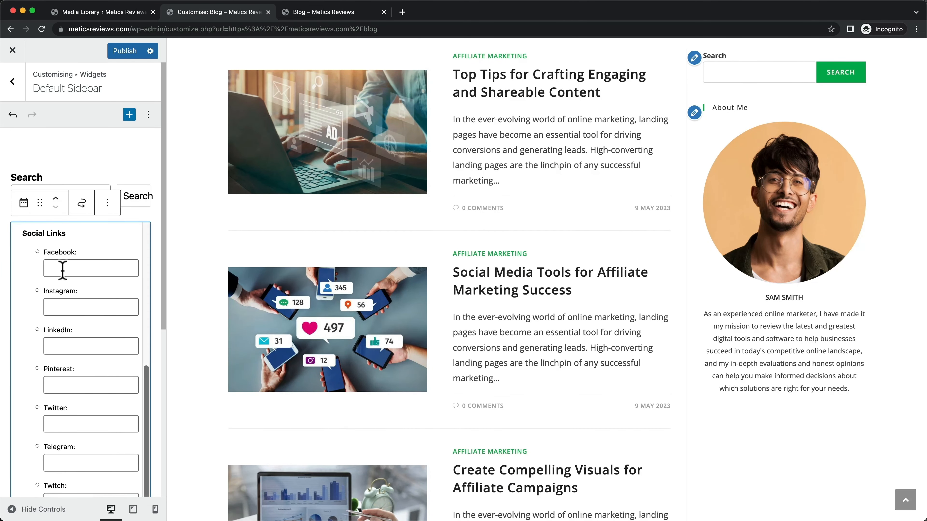
left_click(65, 269)
type("https")
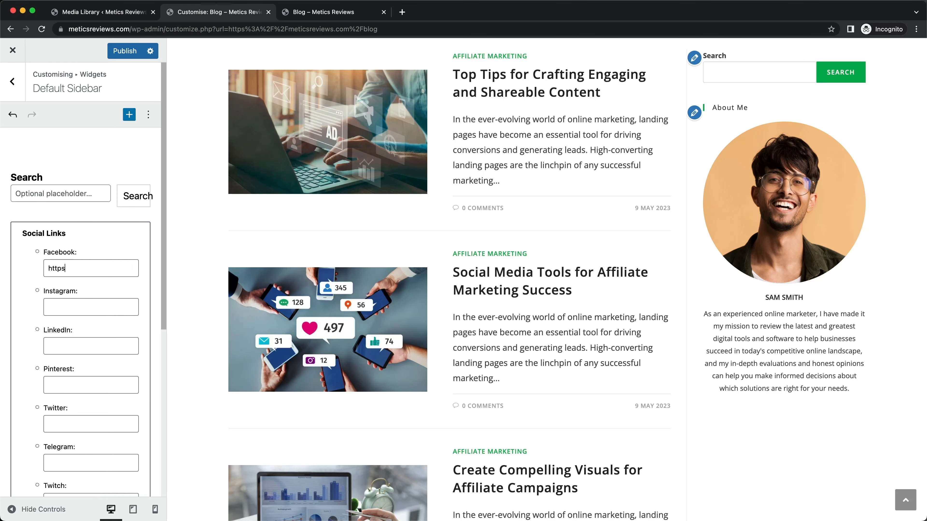
type("://facebok")
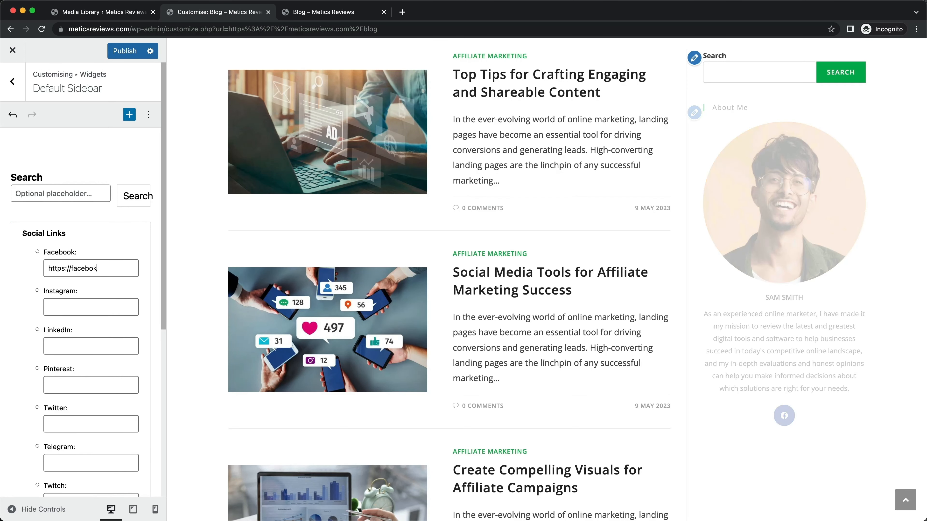
key("BackSpace")
type(".com")
left_click_drag(128, 269, 45, 269)
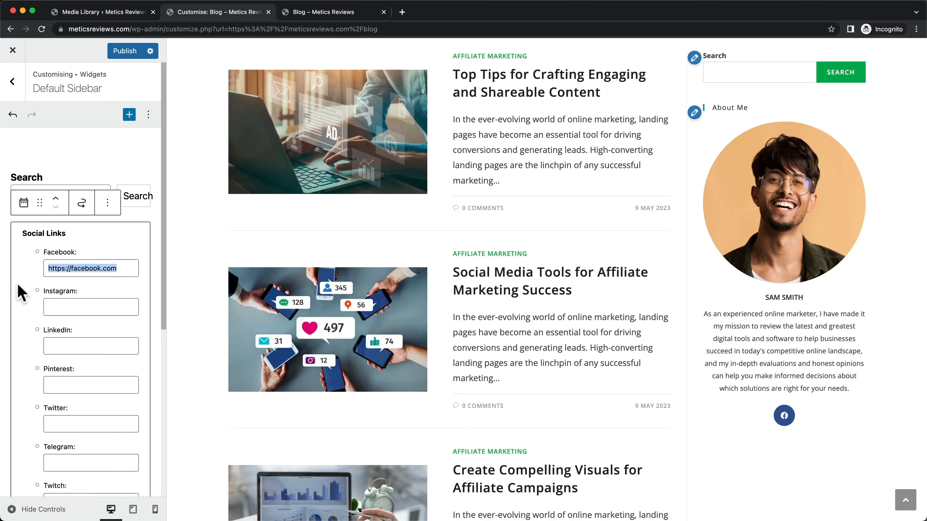
left_click(83, 310)
key("super+v")
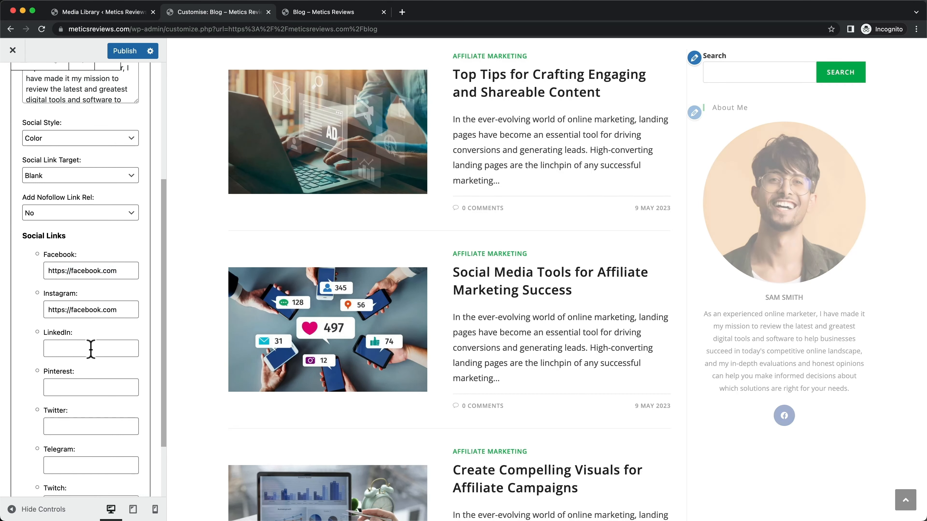
left_click(91, 349)
key("super+v")
left_click(83, 387)
key("super+v")
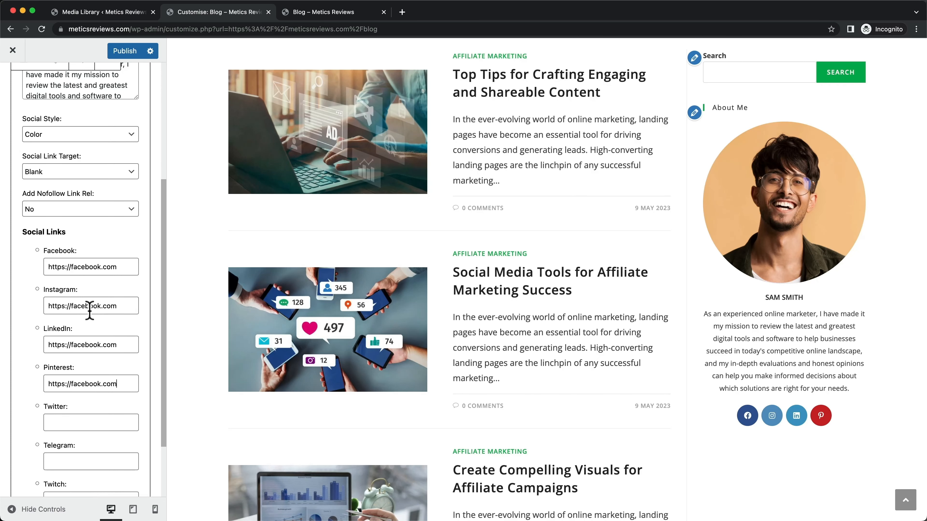
- Add a MailChimp newsletter widget below the About Me widget in the Default Sidebar and view it in the preview
scroll(89, 310, "down", 2)
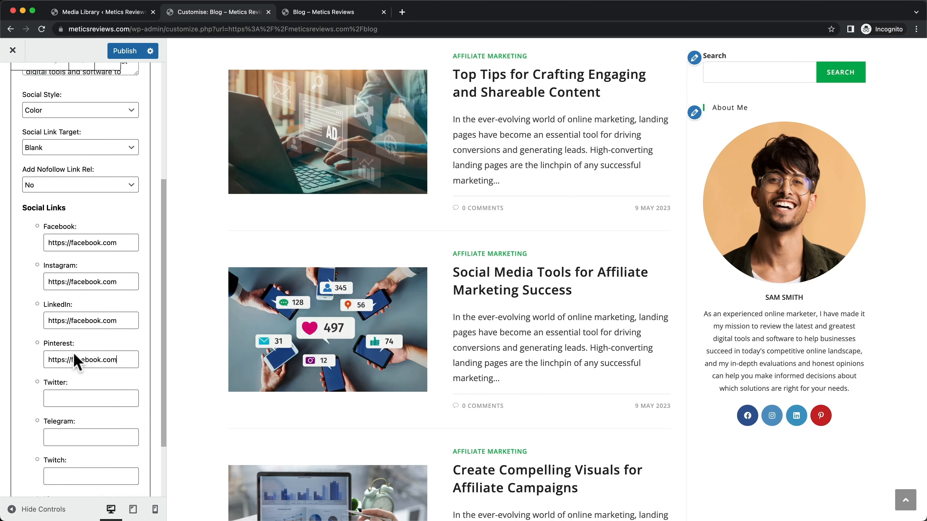
scroll(75, 376, "down", 6)
scroll(145, 330, "down", 10)
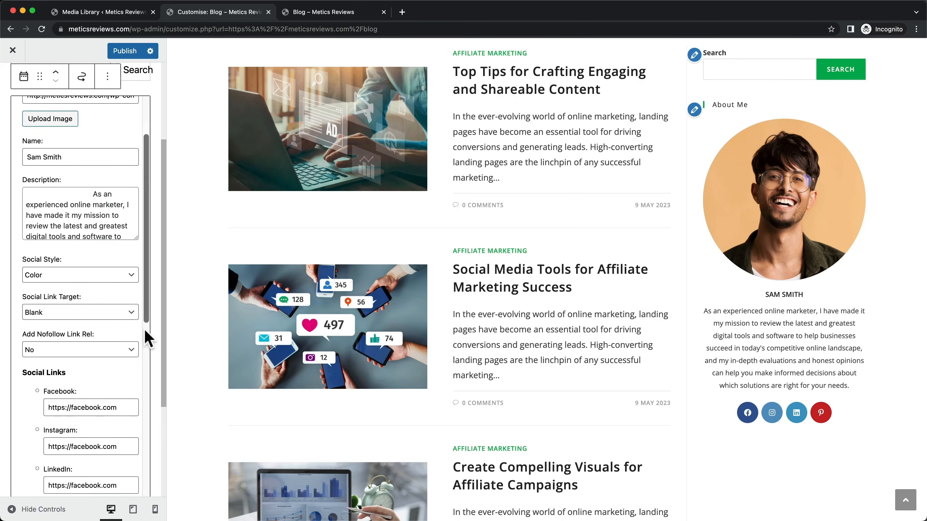
scroll(144, 330, "down", 10)
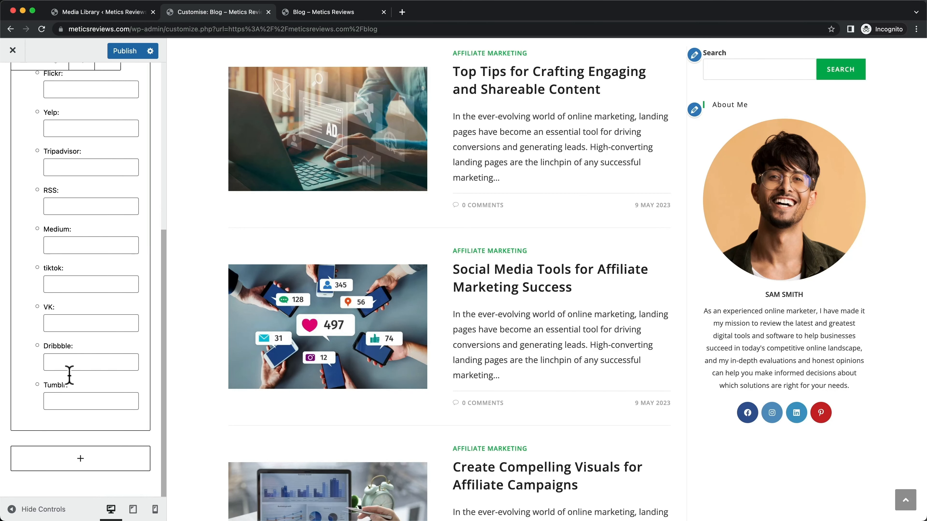
left_click(80, 460)
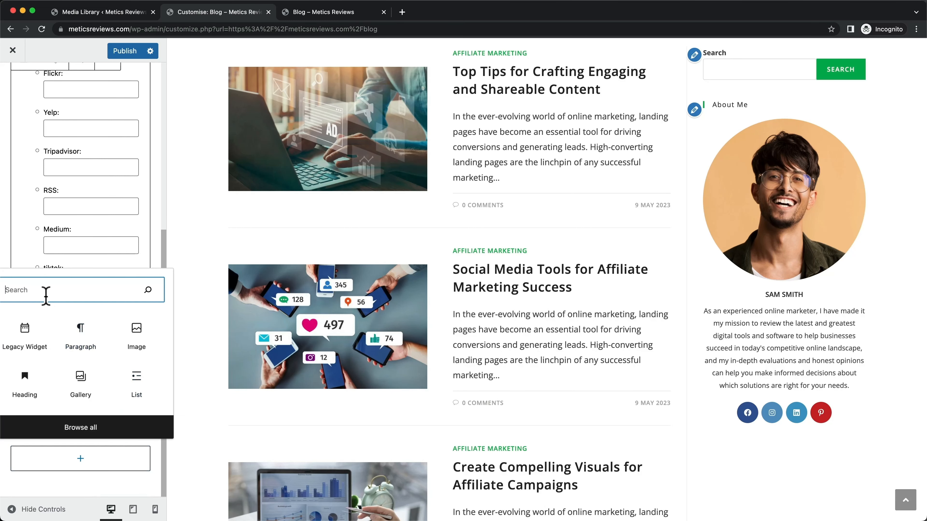
type("mail")
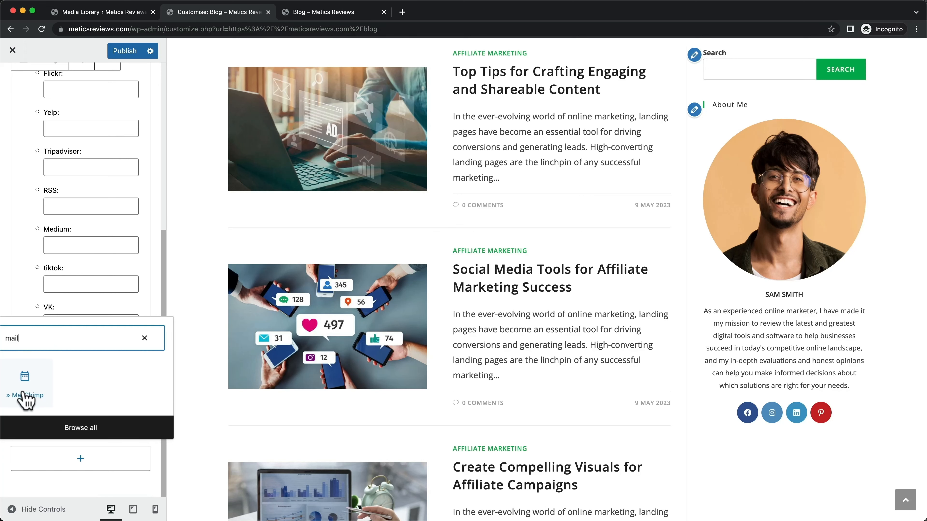
left_click(31, 395)
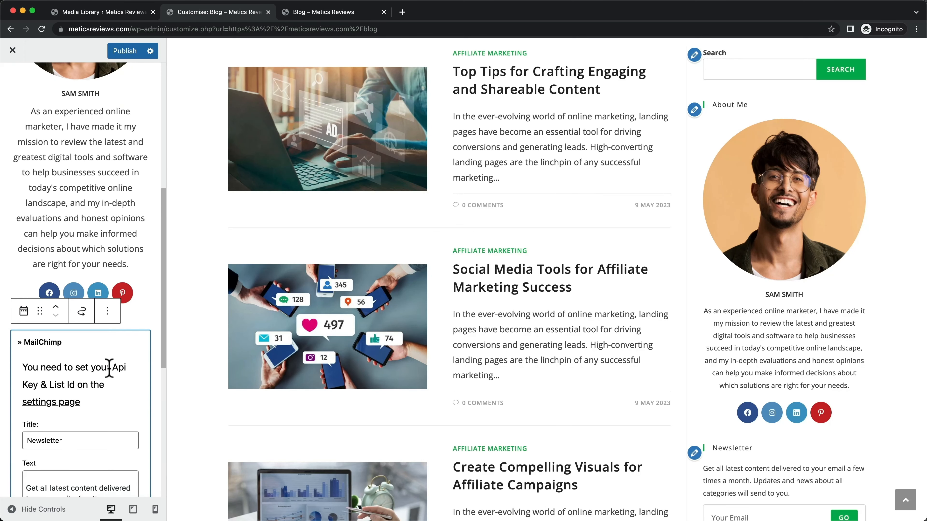
scroll(744, 417, "down", 3)
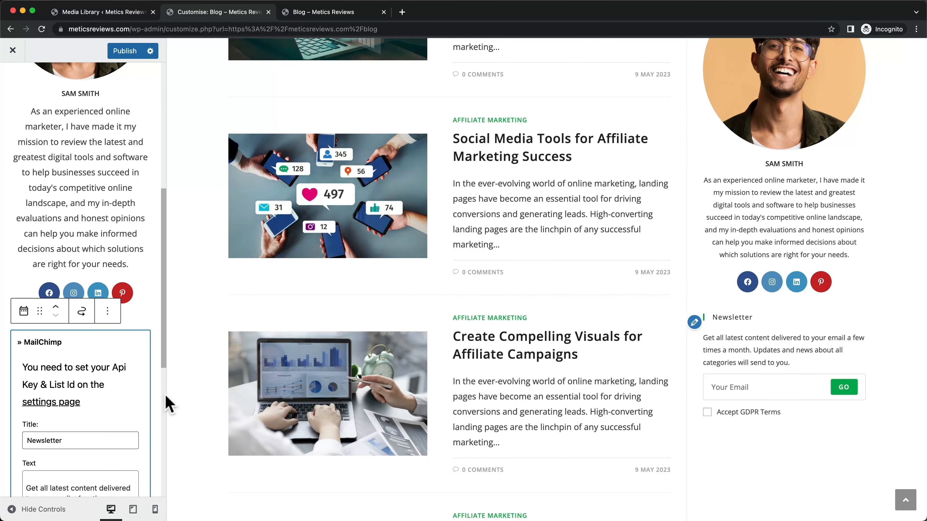
- Replace the MailChimp widget's text with the demo blog's line "Get the latest online marketing tips and tricks delivered right to your inbox!"
scroll(13, 395, "down", 2)
scroll(14, 396, "down", 1)
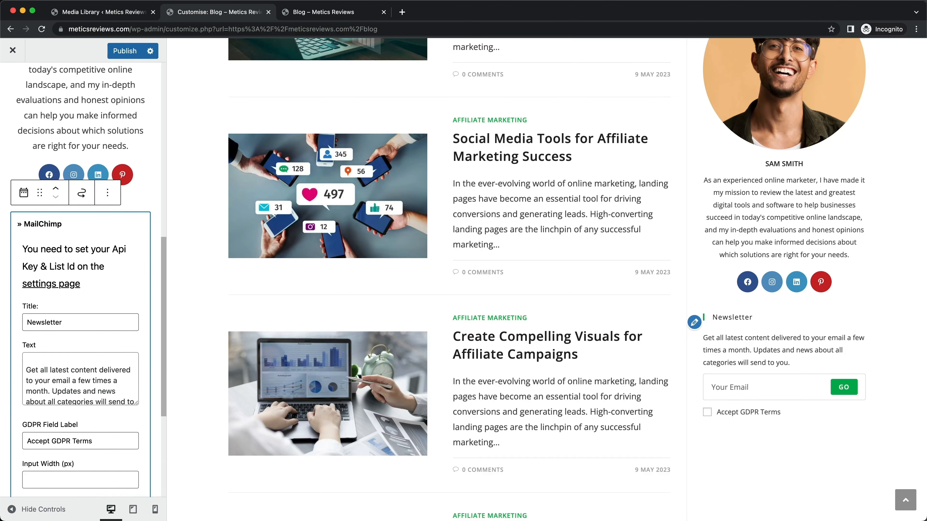
left_click(321, 11)
scroll(692, 258, "up", 1)
left_click_drag(622, 251, 788, 269)
key("super+c")
left_click(209, 12)
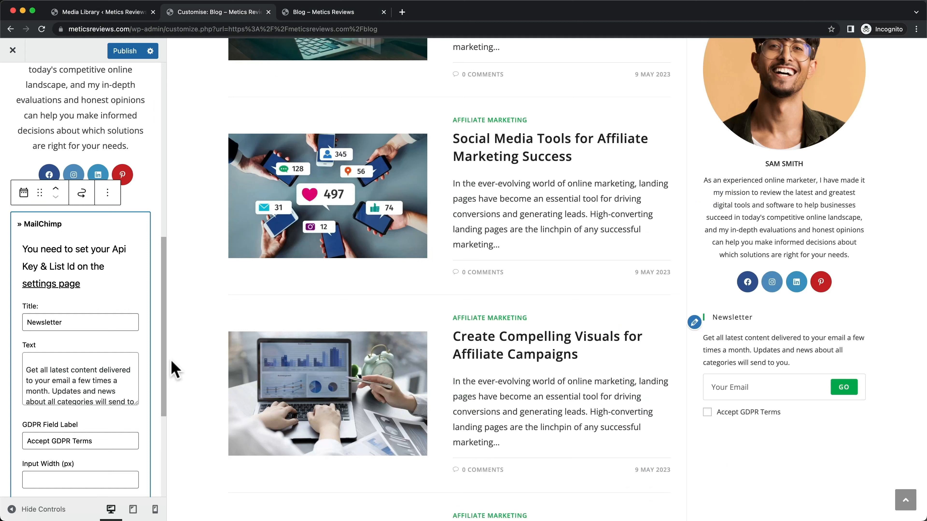
triple_click(72, 369)
key("super+v")
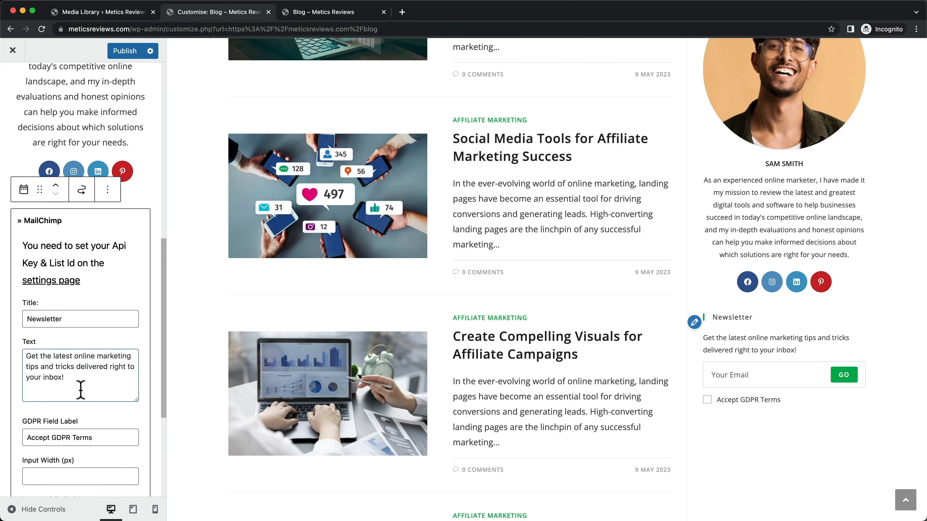
- Clear the MailChimp widget's GDPR field label to remove the terms checkbox from the newsletter form
scroll(79, 387, "down", 1)
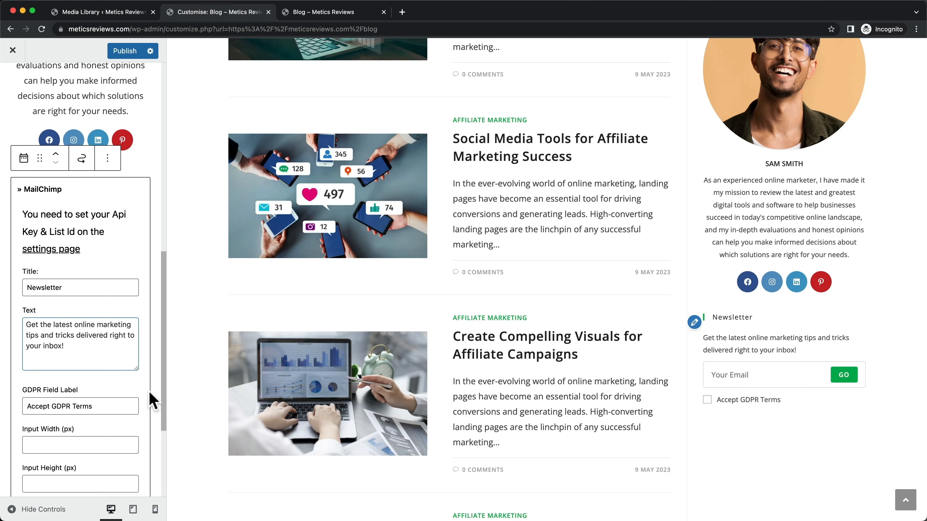
left_click_drag(107, 404, 28, 397)
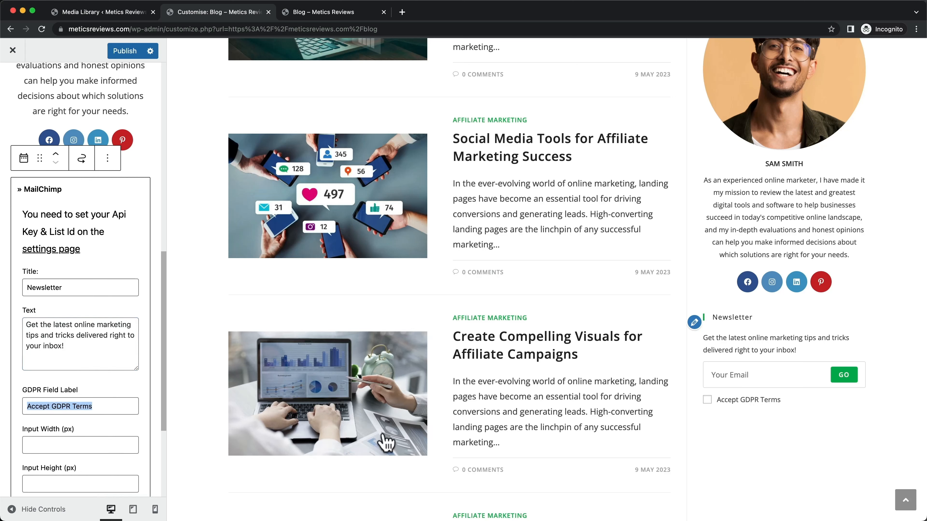
key("BackSpace")
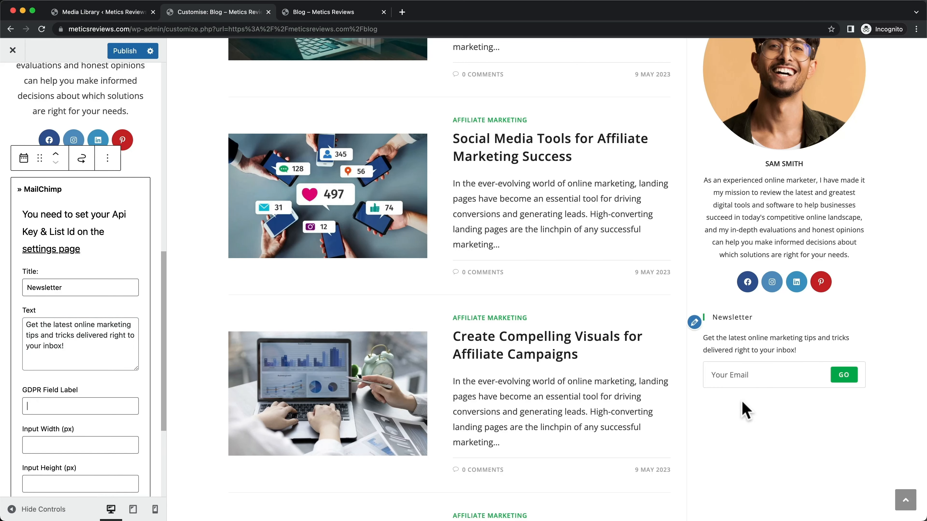
- Add the theme's Recent Posts widget below the newsletter widget and check it in the preview
scroll(108, 385, "down", 5)
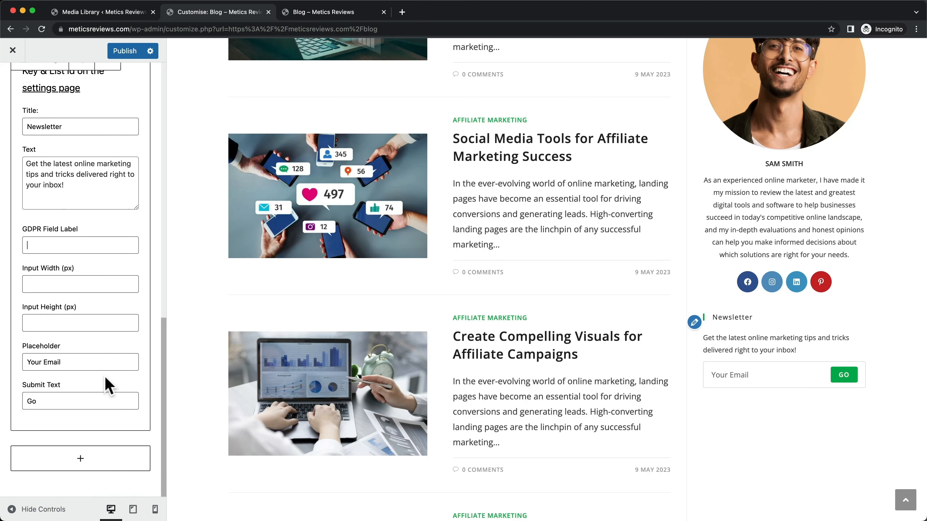
scroll(786, 399, "down", 1)
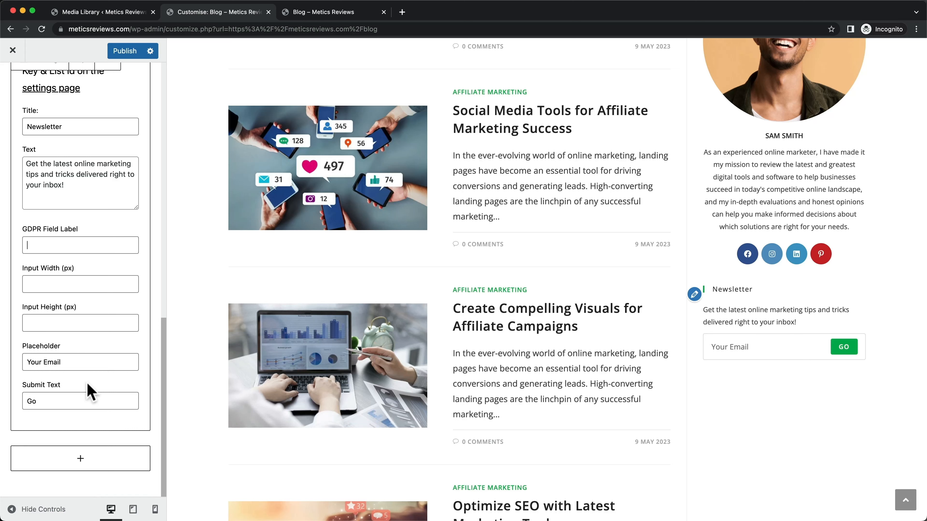
left_click(80, 462)
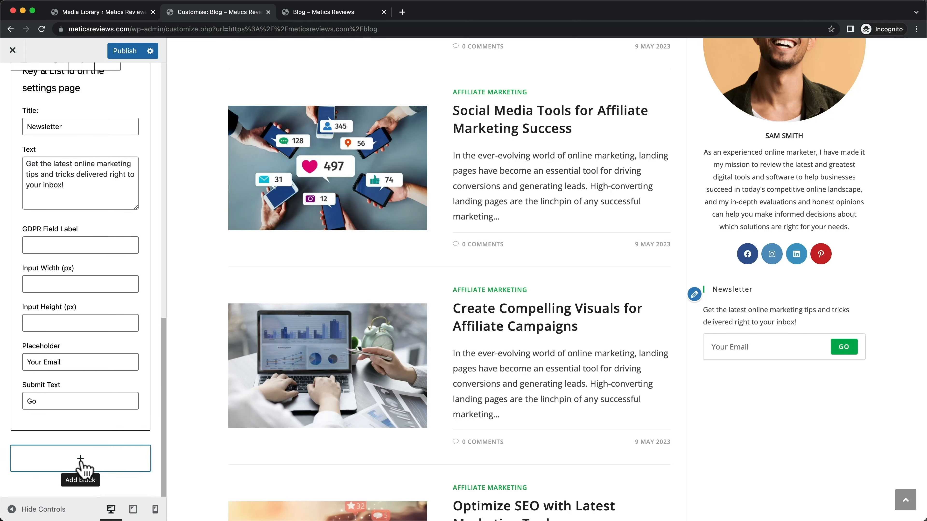
type("recent")
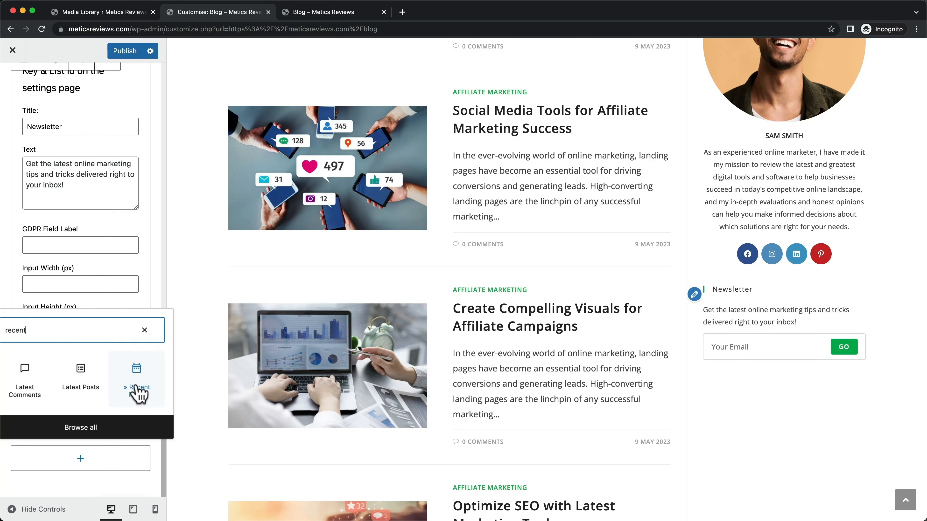
left_click(138, 392)
scroll(785, 373, "down", 7)
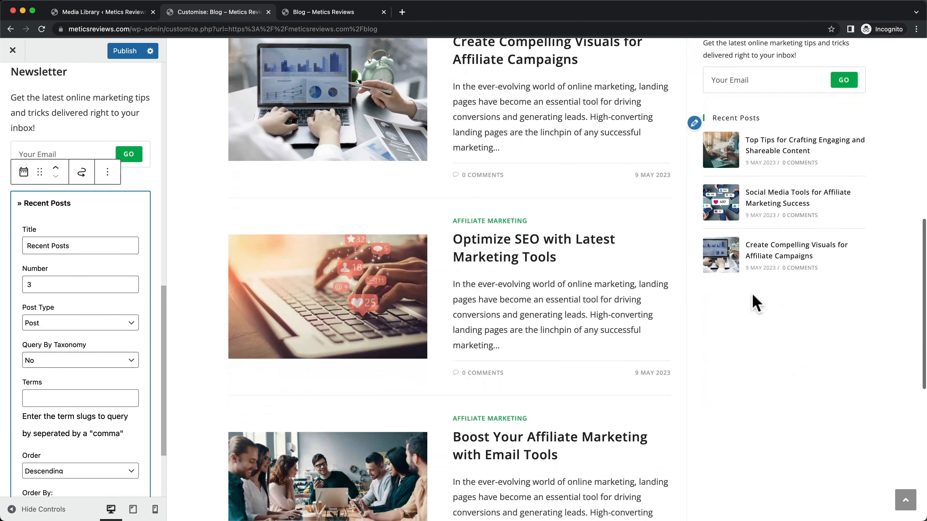
scroll(756, 302, "up", 1)
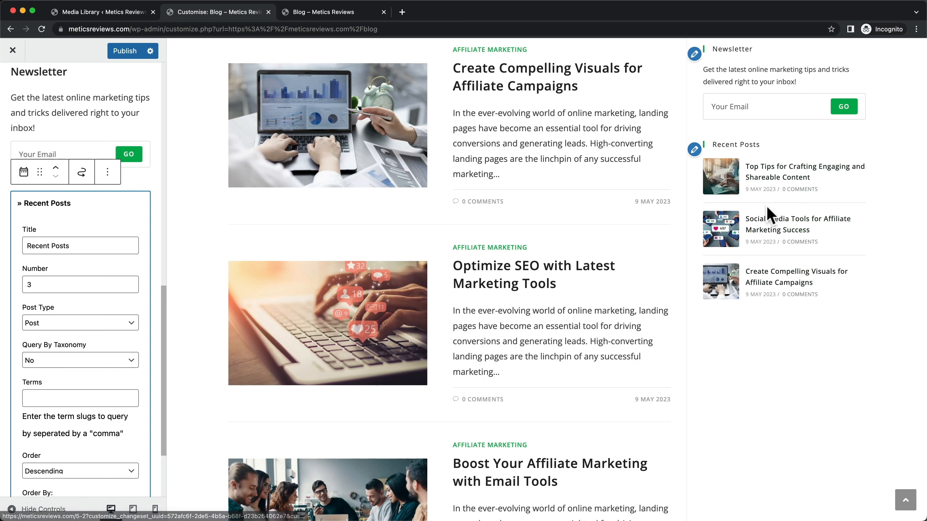
- Set the Recent Posts widget to show 6 posts and publish the sidebar changes
left_click_drag(41, 284, 17, 288)
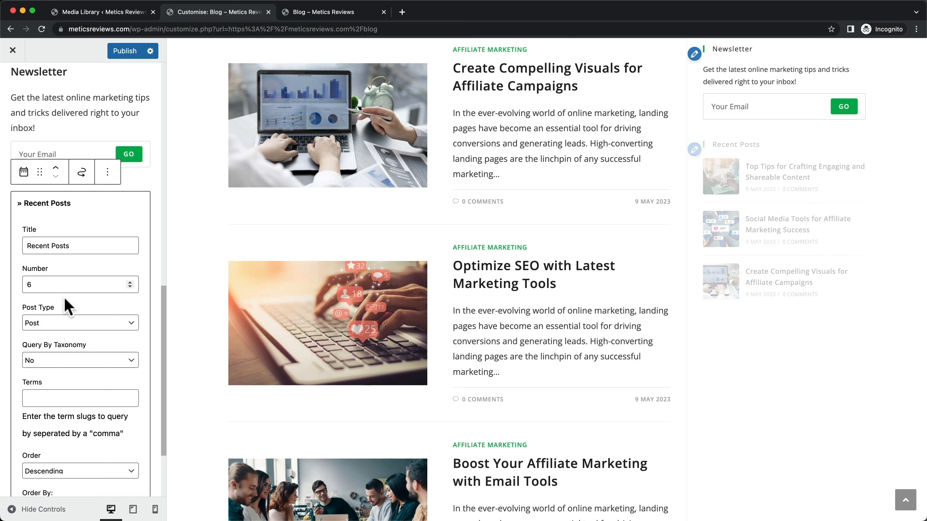
left_click(87, 302)
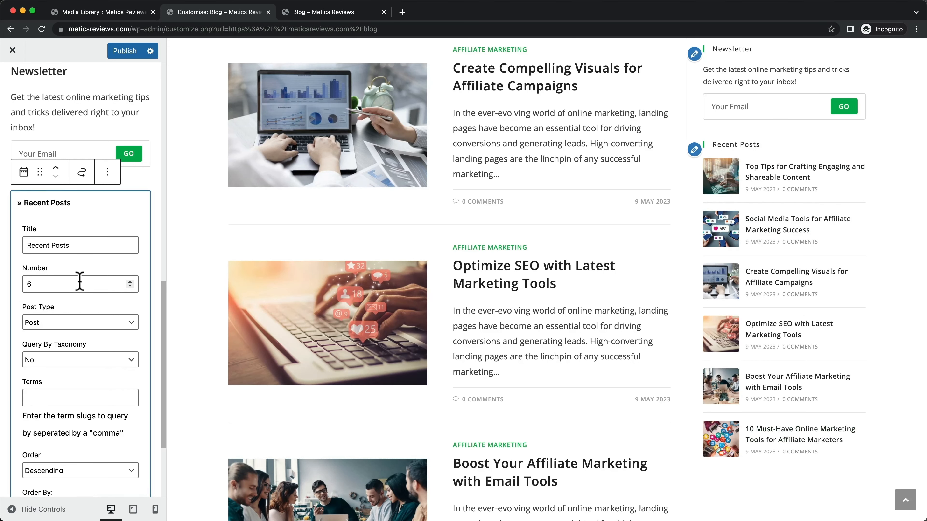
scroll(80, 281, "down", 4)
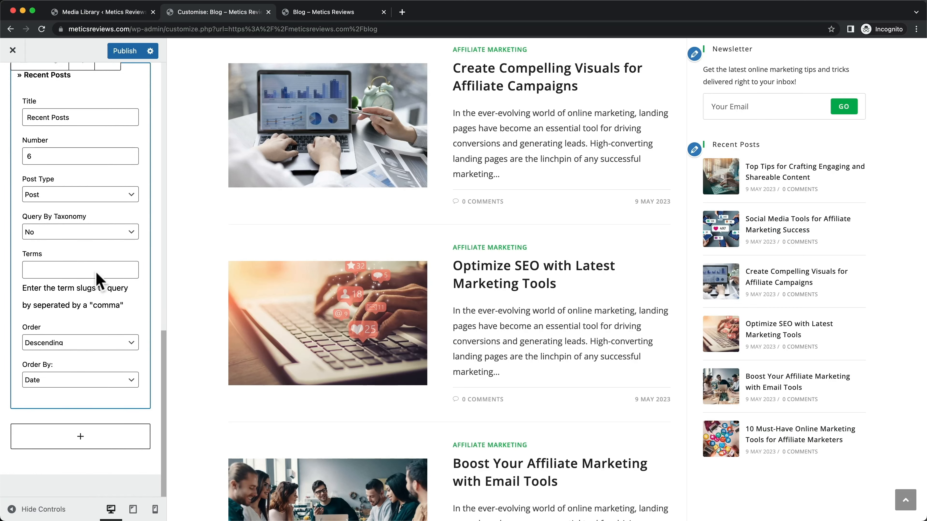
left_click(123, 51)
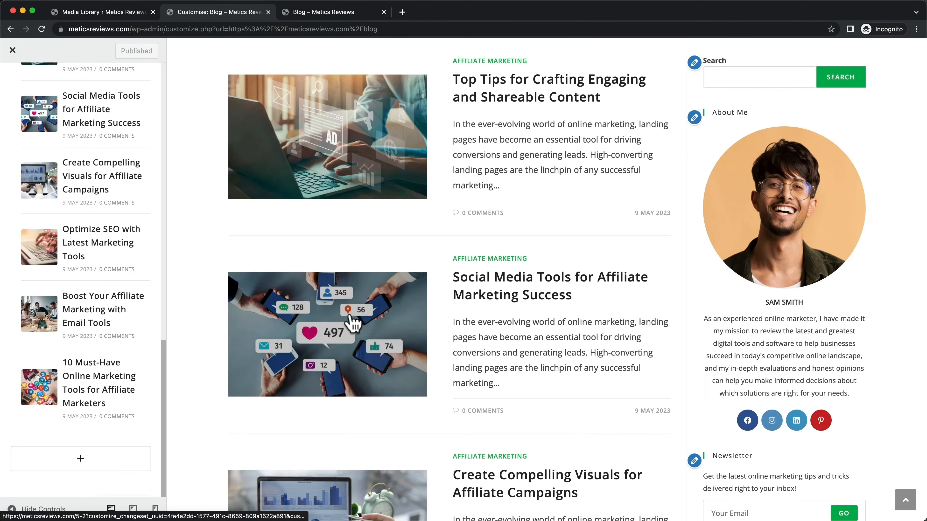
scroll(808, 345, "up", 3)
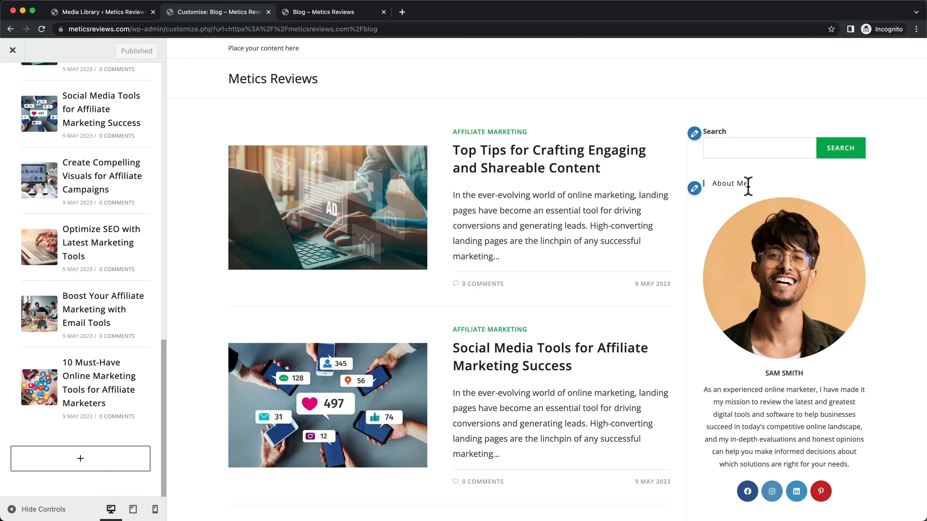
left_click_drag(753, 183, 713, 184)
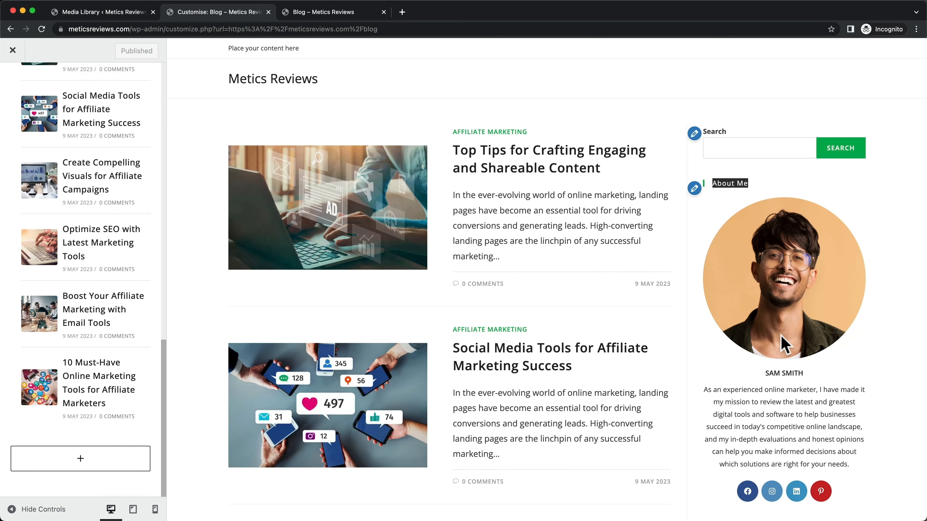
scroll(785, 345, "down", 2)
left_click_drag(706, 342, 856, 405)
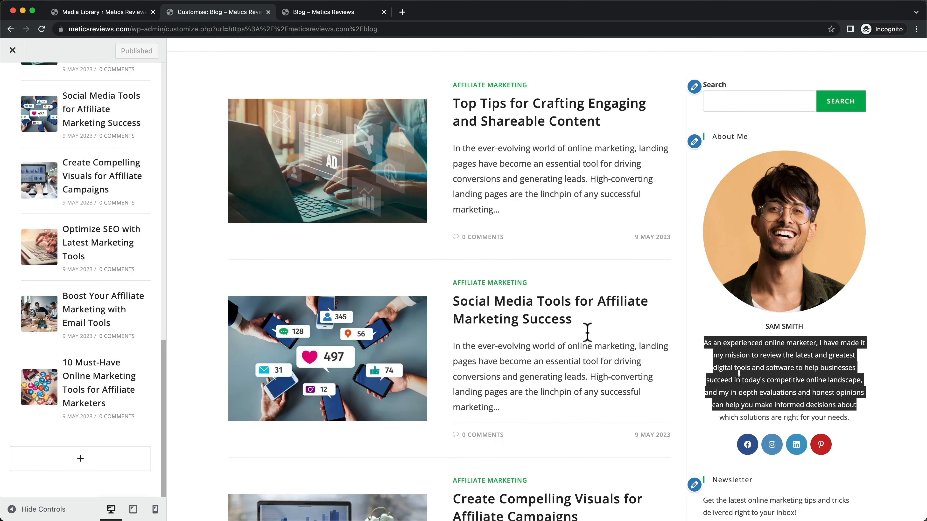
- Set the font size of the sidebar widget headings to 18px in the typography settings
scroll(69, 280, "up", 15)
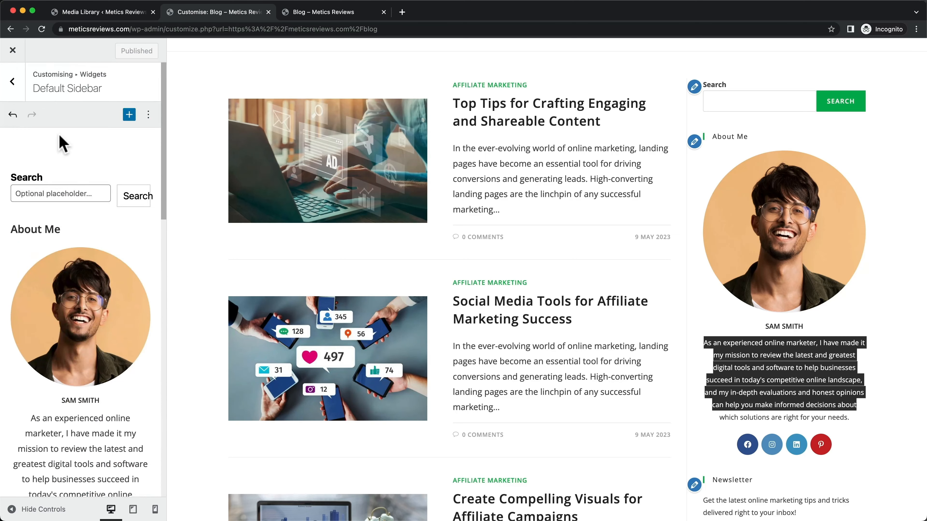
left_click(12, 81)
left_click(12, 81)
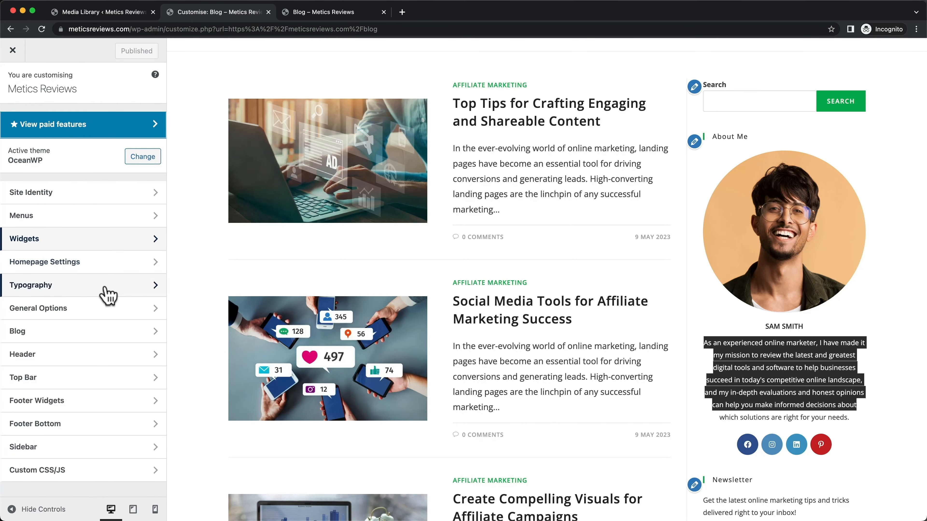
left_click(96, 287)
scroll(94, 287, "down", 2)
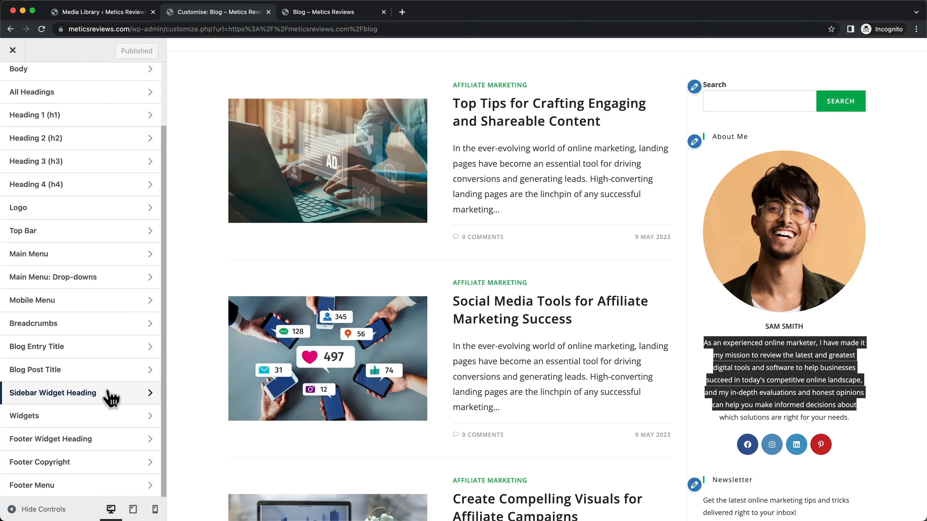
left_click(110, 398)
left_click(25, 335)
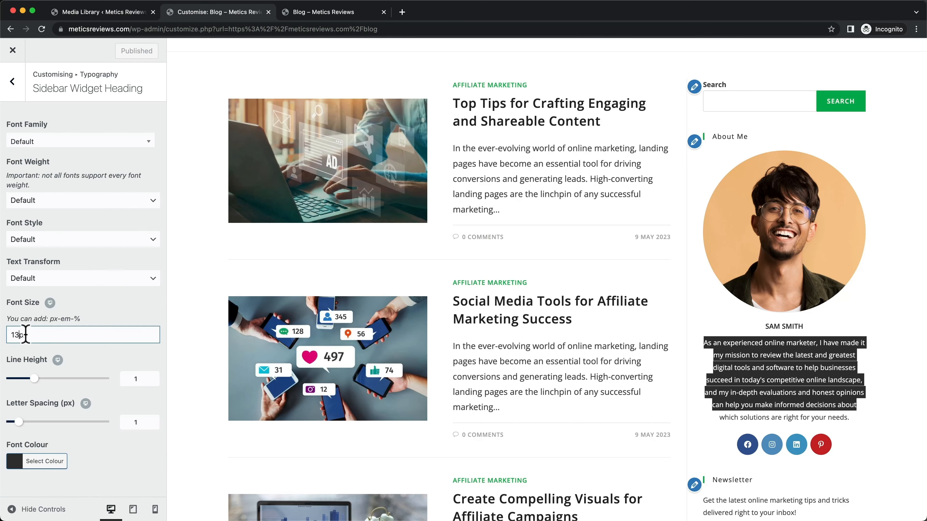
key("BackSpace")
type("8")
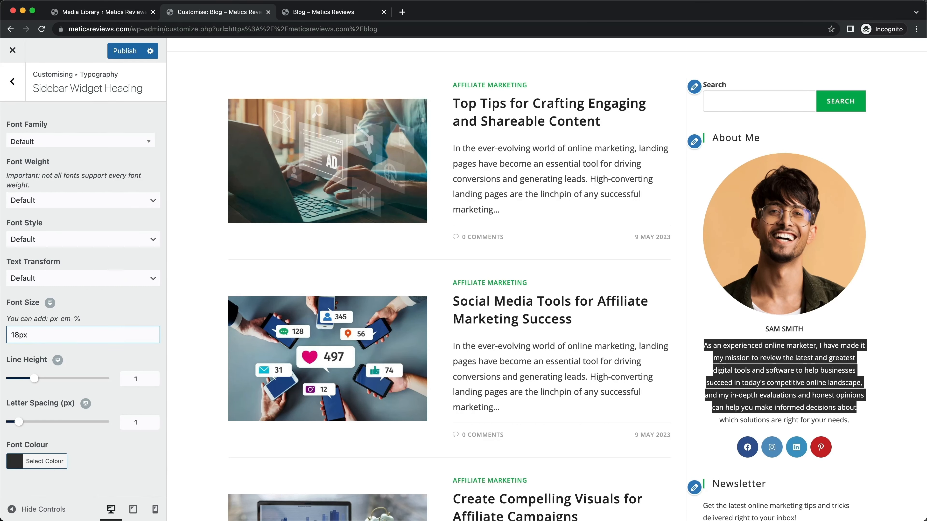
left_click(762, 345)
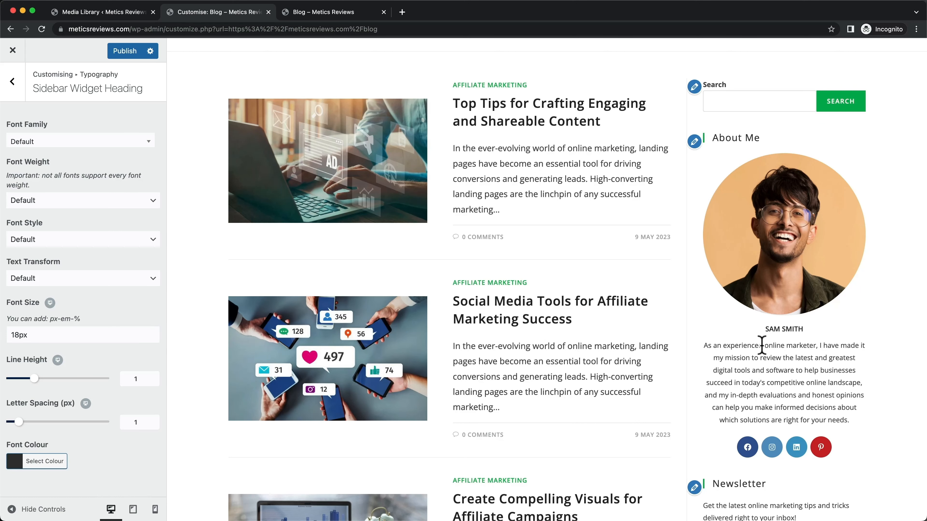
- Set the font size of the widgets' body text to 15px in the typography settings and check the sidebar preview
left_click(12, 82)
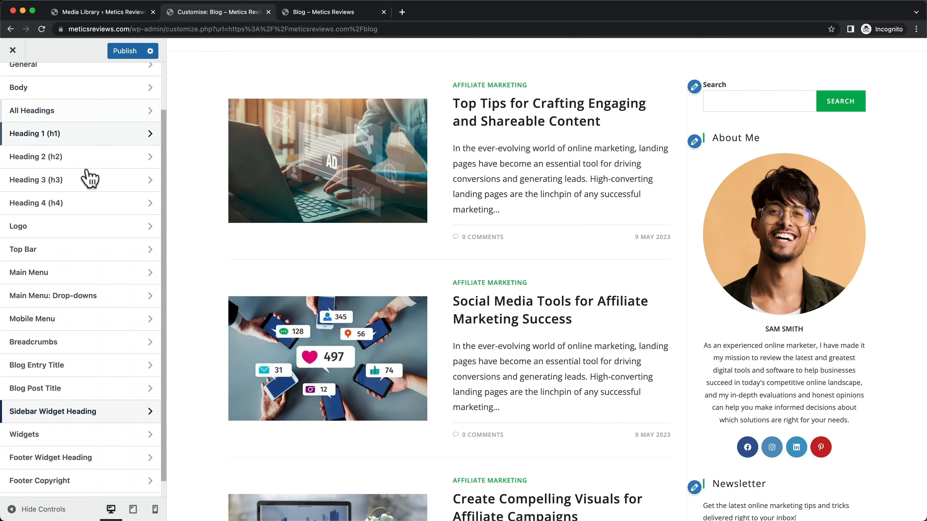
left_click(55, 438)
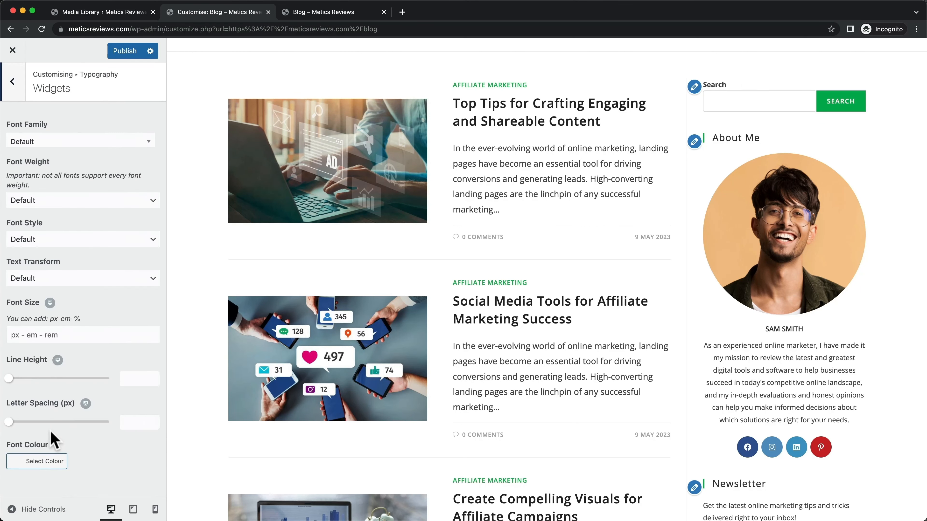
left_click(37, 336)
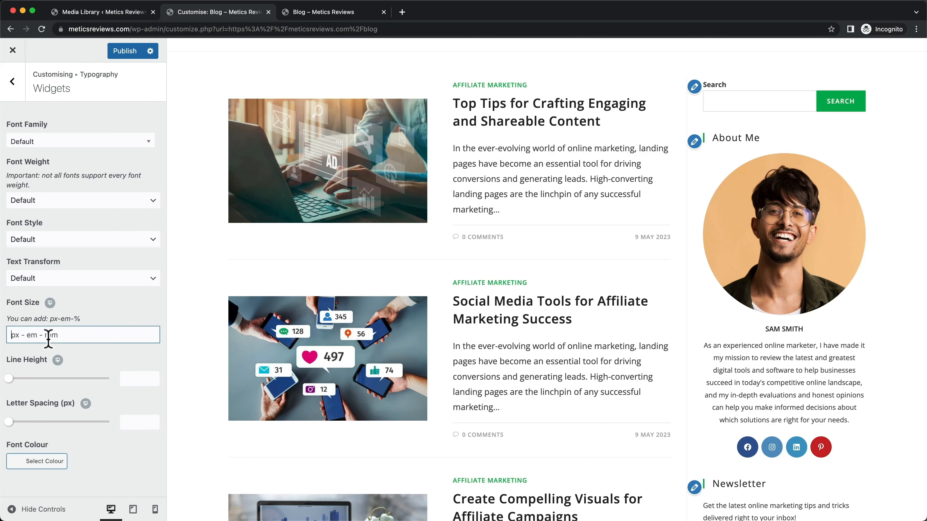
type("15px")
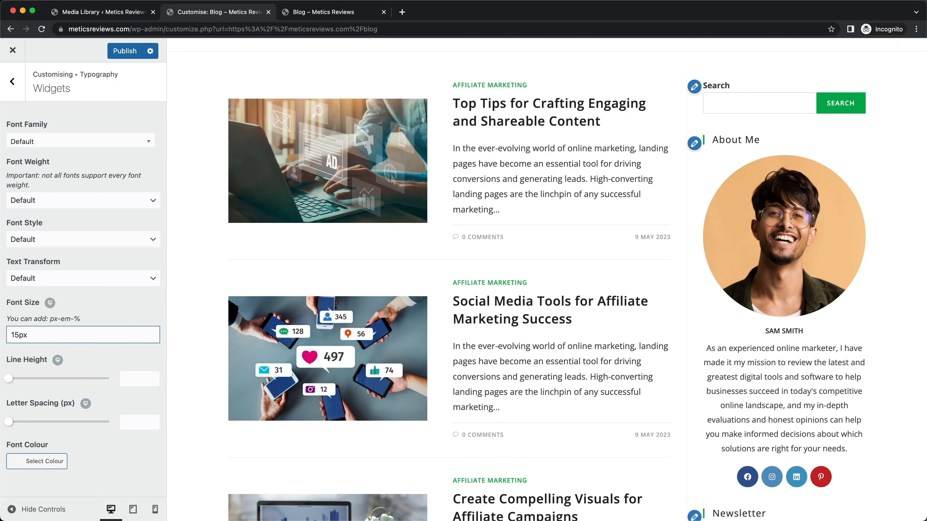
scroll(763, 321, "down", 2)
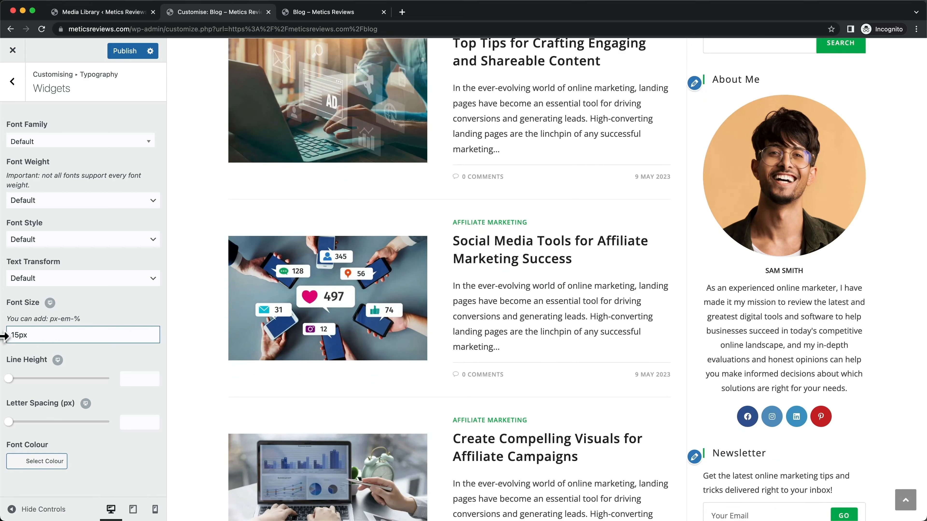
- Reduce the widgets' body text font size to 14px, publish the typography changes and review the blog preview
left_click(16, 331)
key("BackSpace")
type("4")
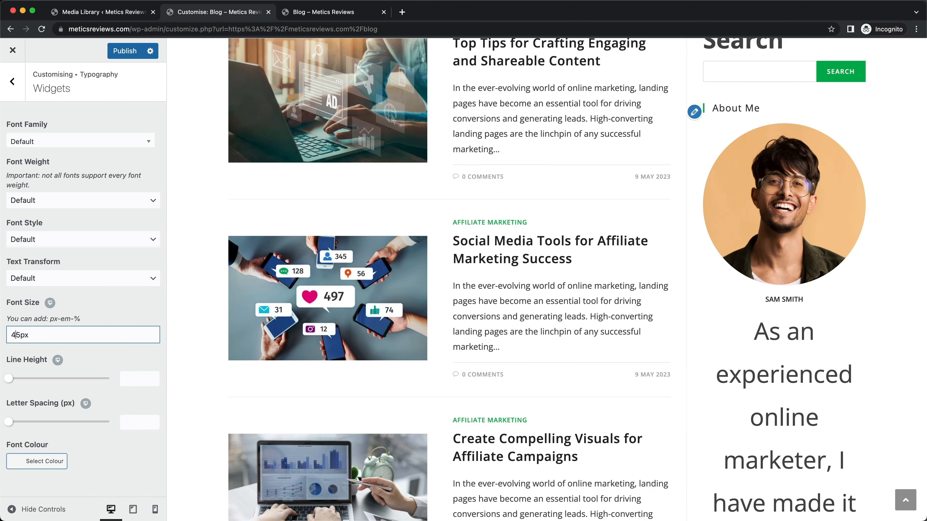
key("BackSpace")
key("Delete")
type("14")
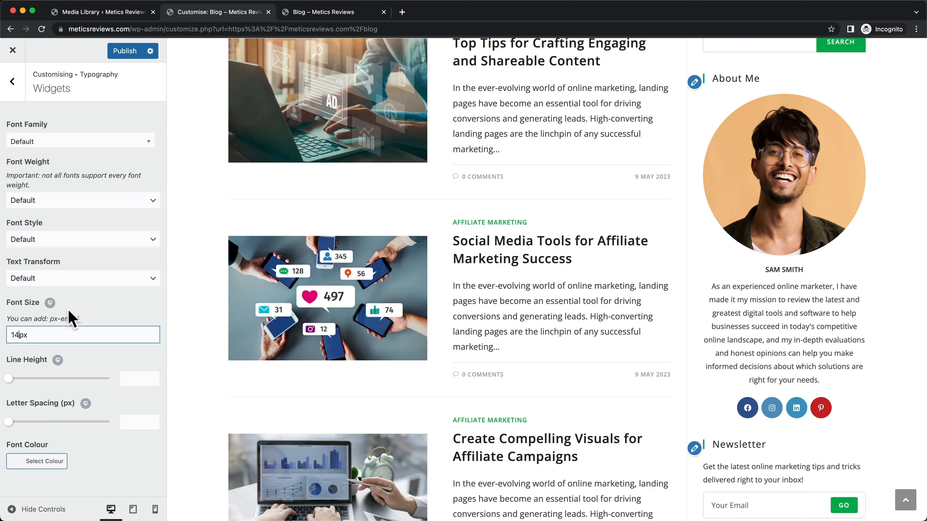
left_click(124, 51)
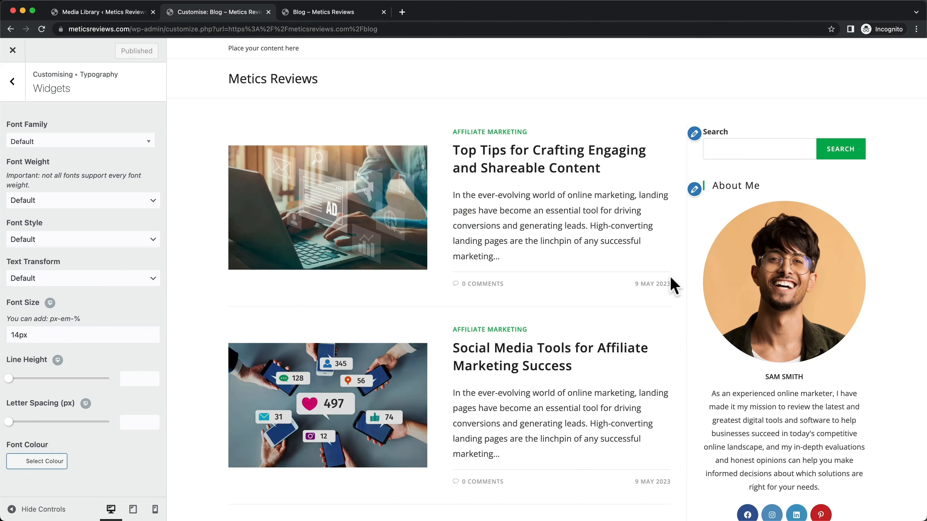
scroll(466, 317, "down", 2)
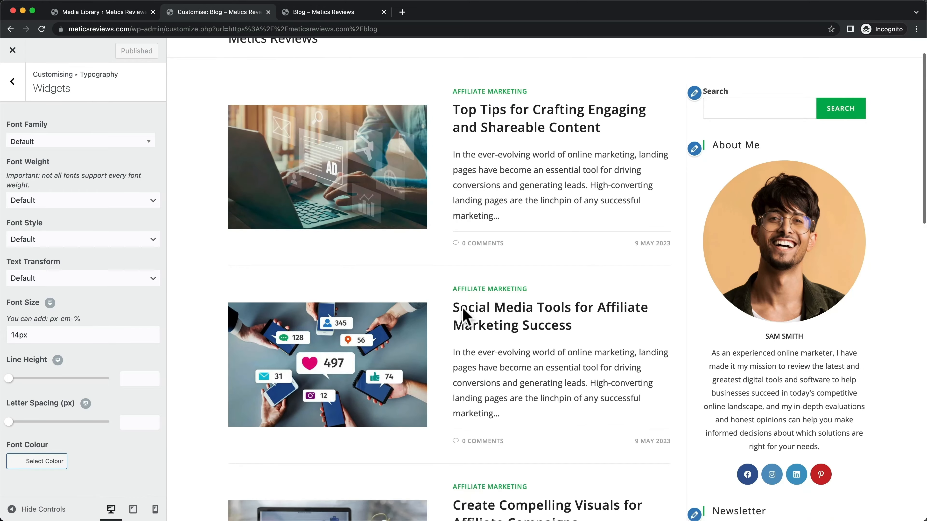